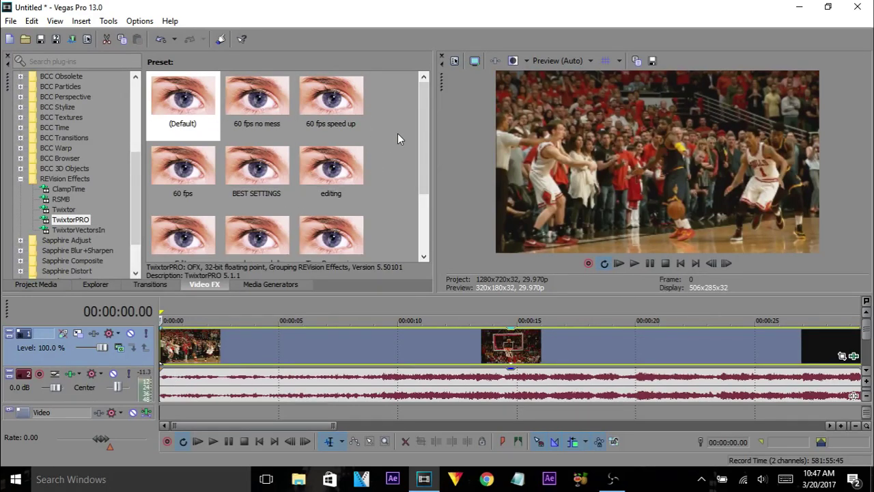
# Try adding a default TwixtorPRO effect to the video clip, and remove the duplicate from its effect chain.
pyautogui.moveTo(184, 106); pyautogui.dragTo(217, 354)
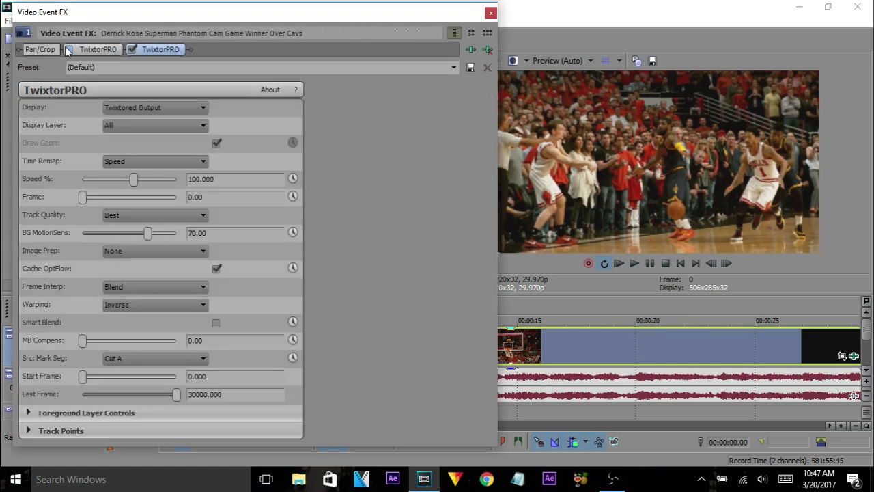
pyautogui.click(82, 49)
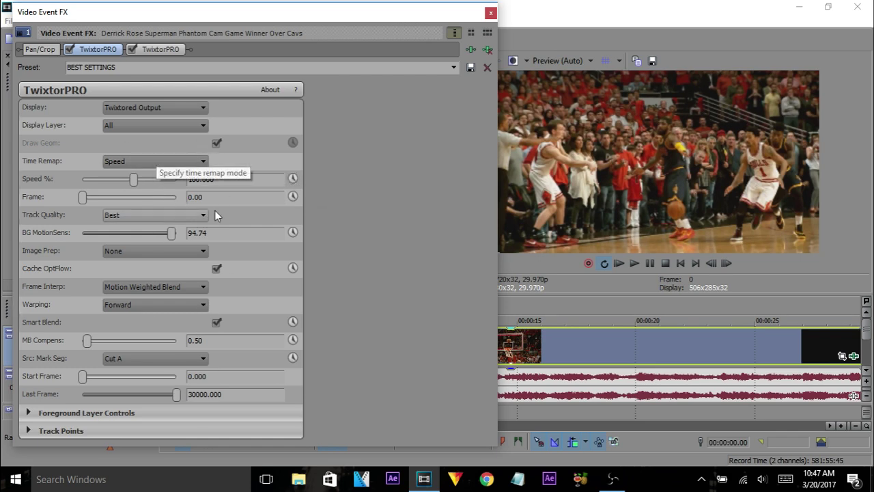
pyautogui.click(168, 49)
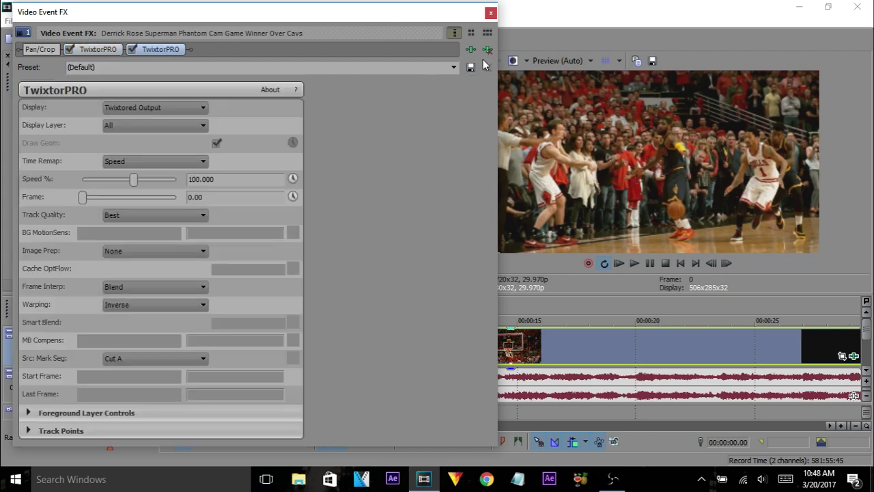
pyautogui.hotkey('ctrl', 'z')
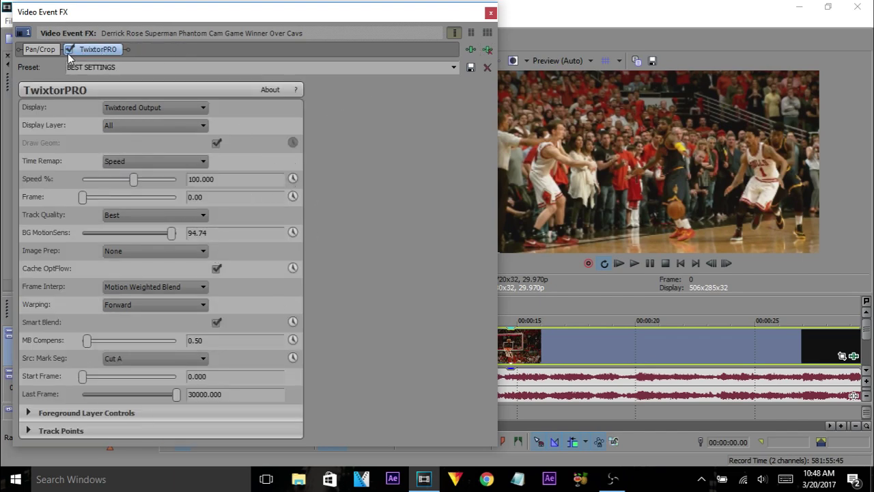
pyautogui.click(490, 13)
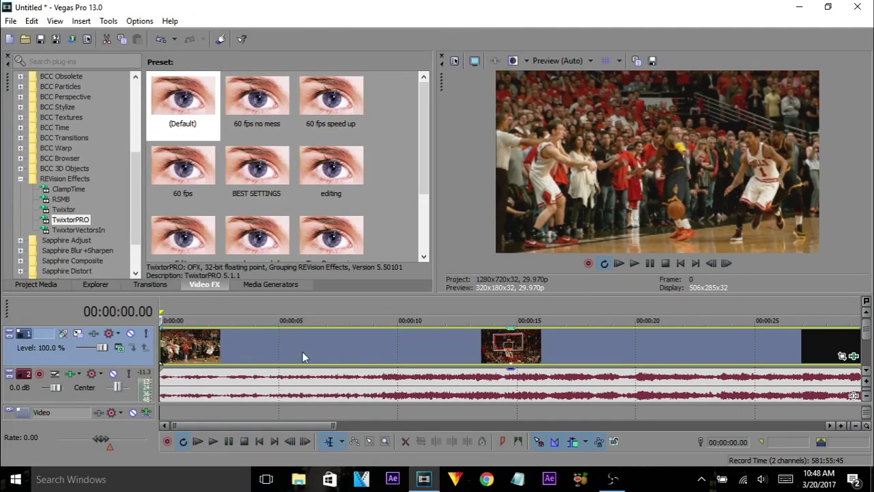
# Examine the basketball footage at several points along the video clip.
pyautogui.click(388, 350)
pyautogui.press('Left')
pyautogui.press('Left')
pyautogui.press('Left')
pyautogui.press('Left')
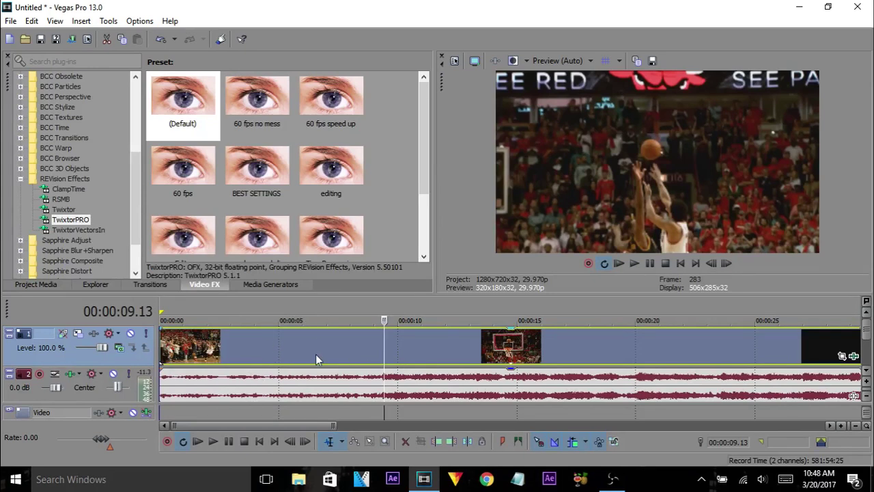
pyautogui.click(237, 334)
pyautogui.click(496, 345)
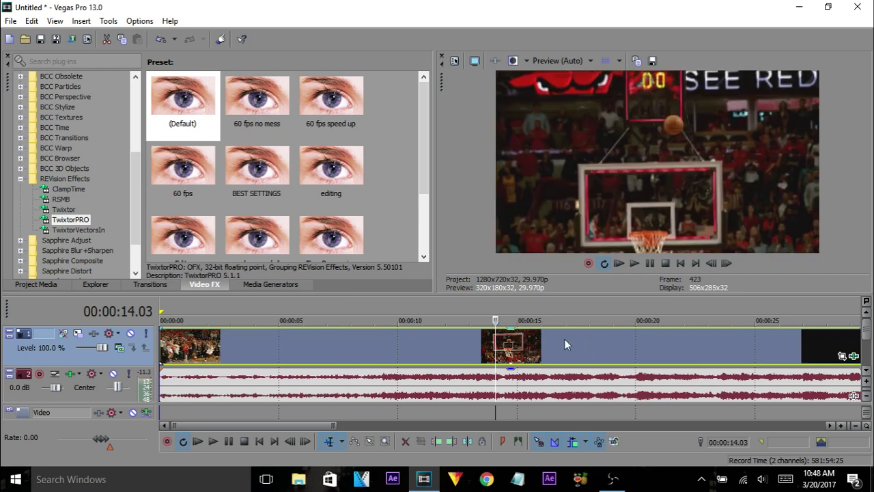
pyautogui.click(262, 336)
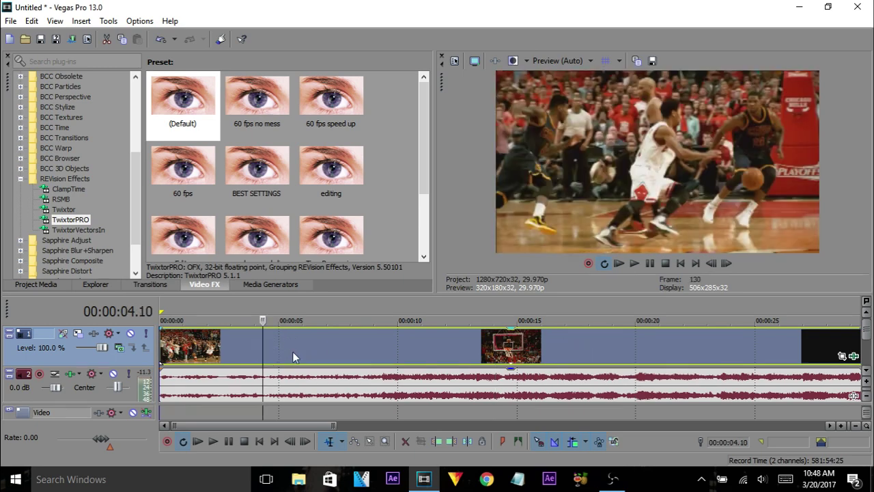
# Replace the clip's original audio with the shorter music clip starting at 00:00:00.00.
pyautogui.click(292, 387)
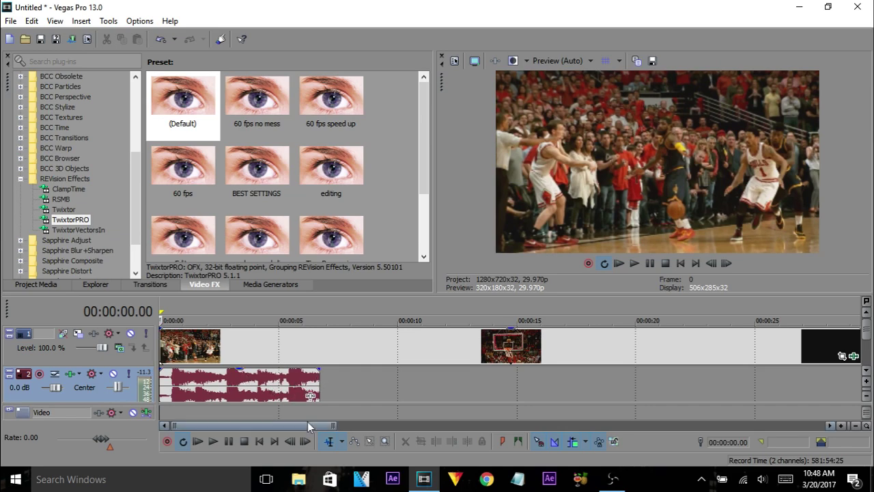
pyautogui.moveTo(336, 426); pyautogui.dragTo(263, 424)
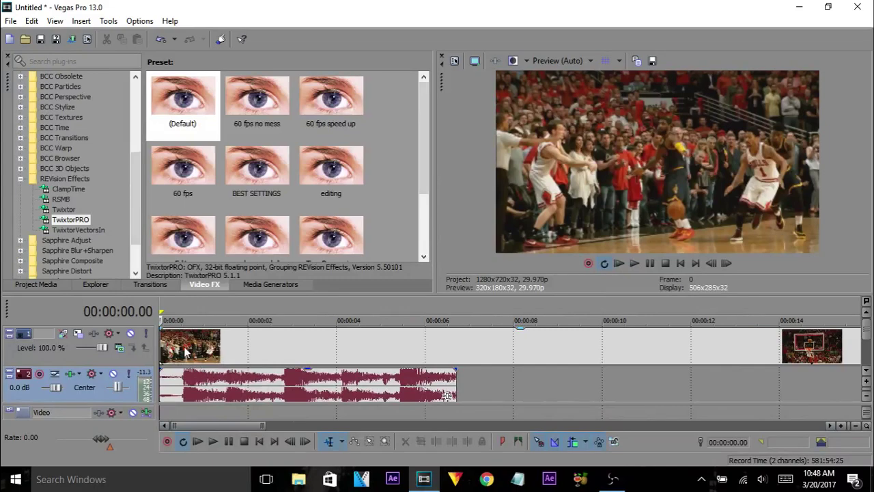
# Play the music to find its beats and place markers 1 and 2 at 00:00:00.17 and 00:00:01.17.
pyautogui.click(184, 351)
pyautogui.press('space')
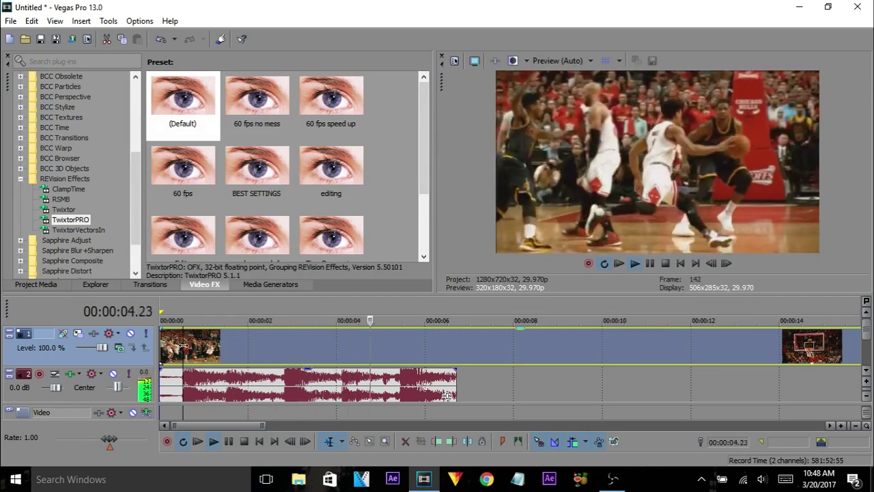
pyautogui.press('space')
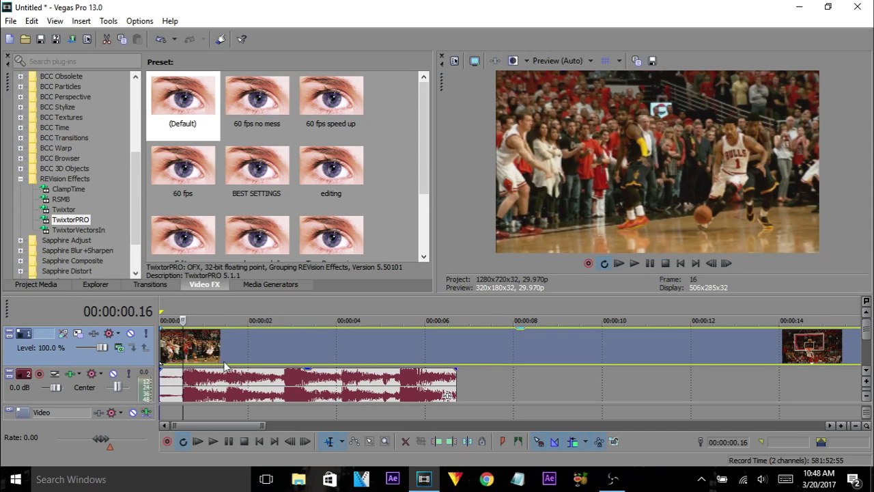
pyautogui.scroll(4, 211, 372)
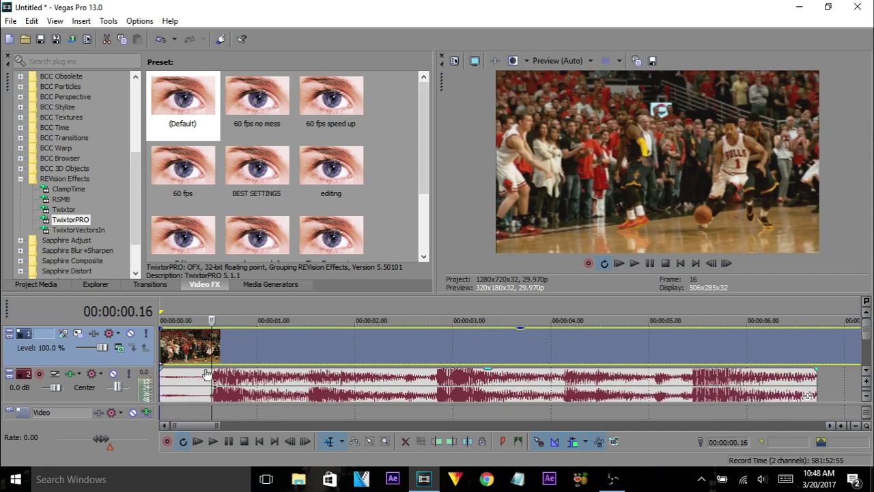
pyautogui.press('Right')
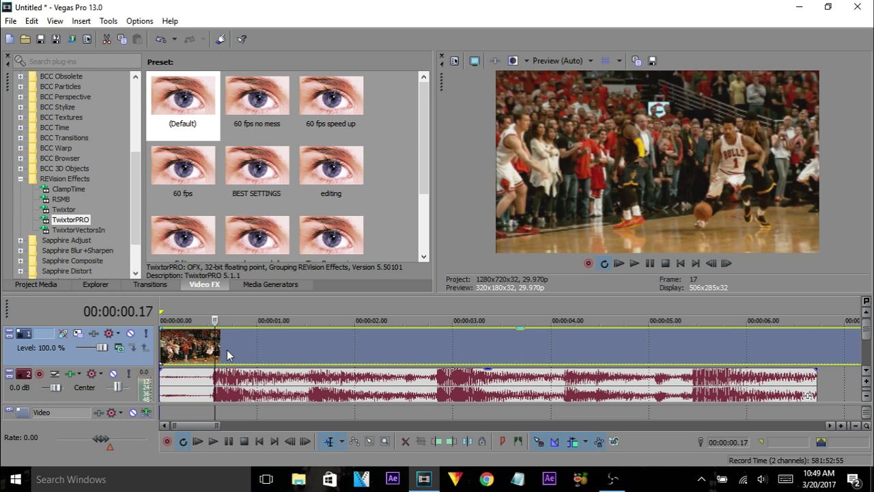
pyautogui.press('space')
pyautogui.press('space')
pyautogui.press('m')
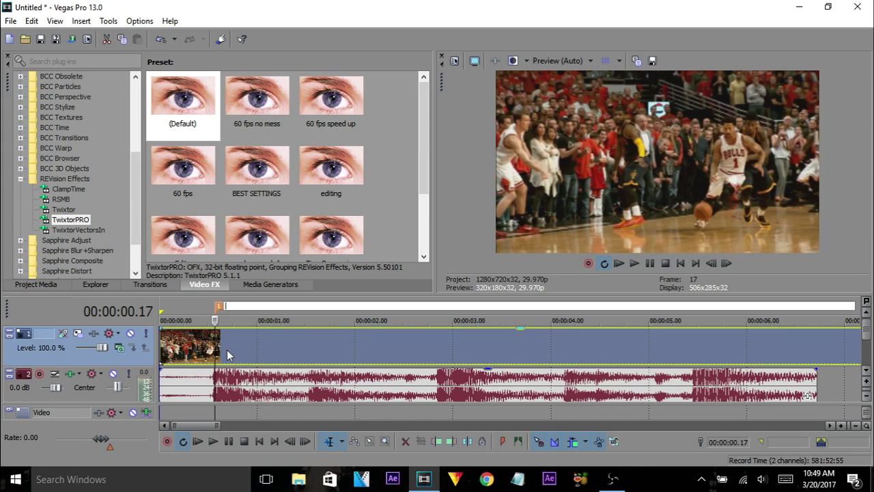
pyautogui.press('Return')
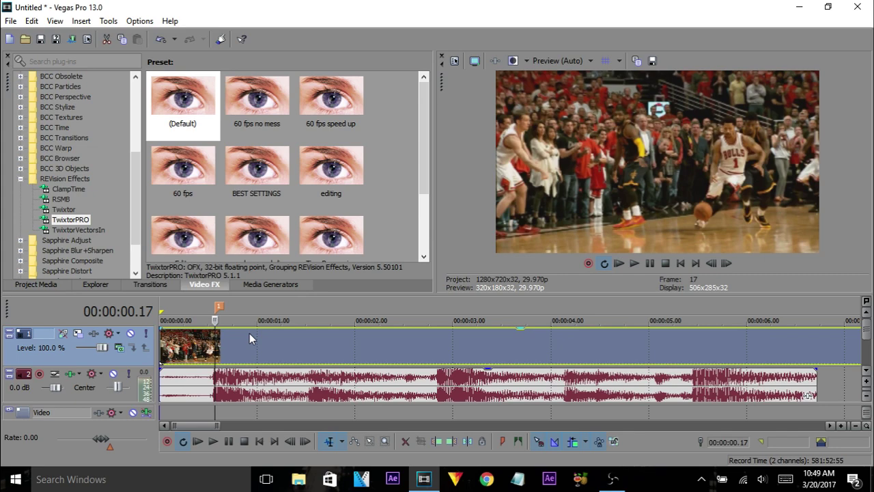
pyautogui.press('space')
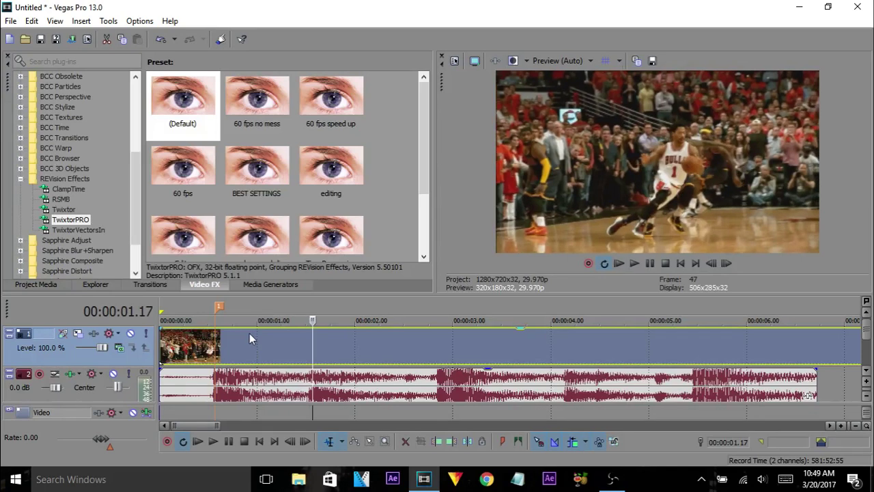
pyautogui.press('m')
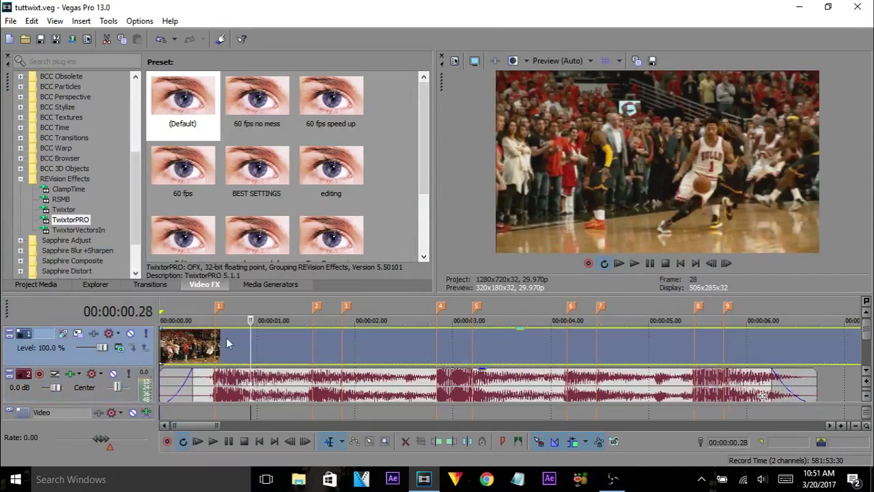
# Play short passages of the clip and music around markers 1 to 9 to check their timing against the beats.
pyautogui.click(215, 351)
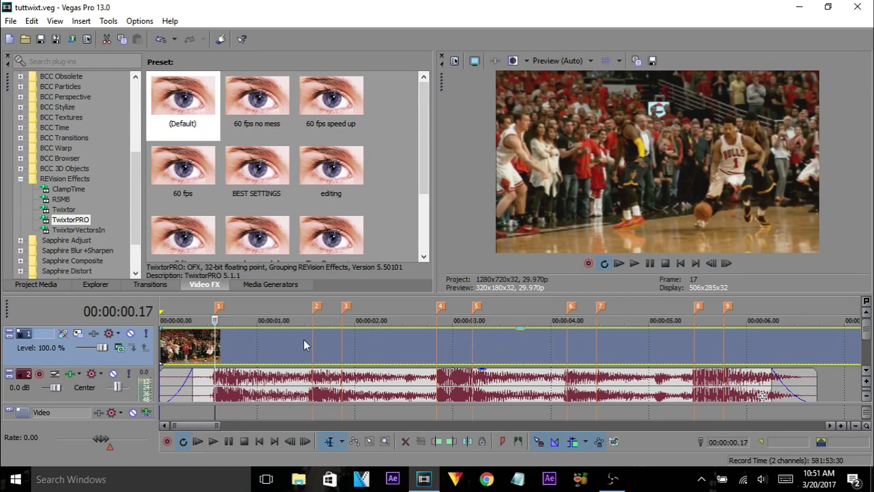
pyautogui.click(279, 339)
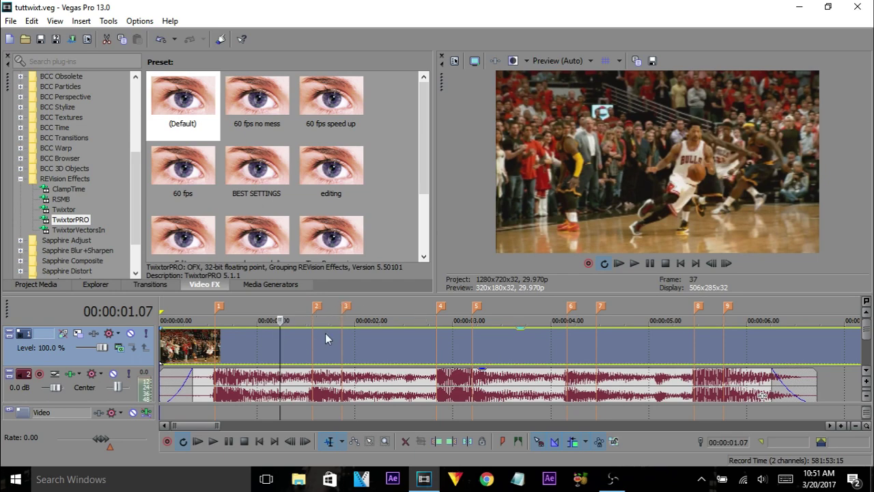
pyautogui.press('space')
pyautogui.press('space')
pyautogui.click(417, 341)
pyautogui.press('space')
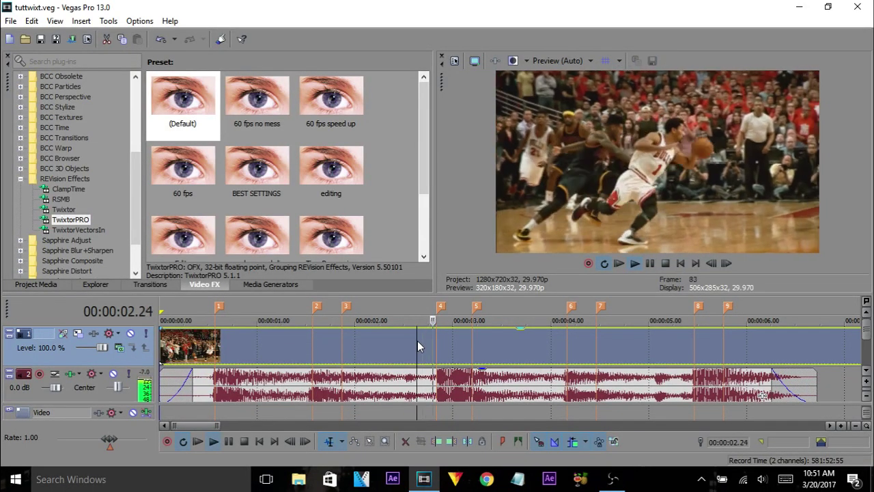
pyautogui.press('space')
pyautogui.click(341, 341)
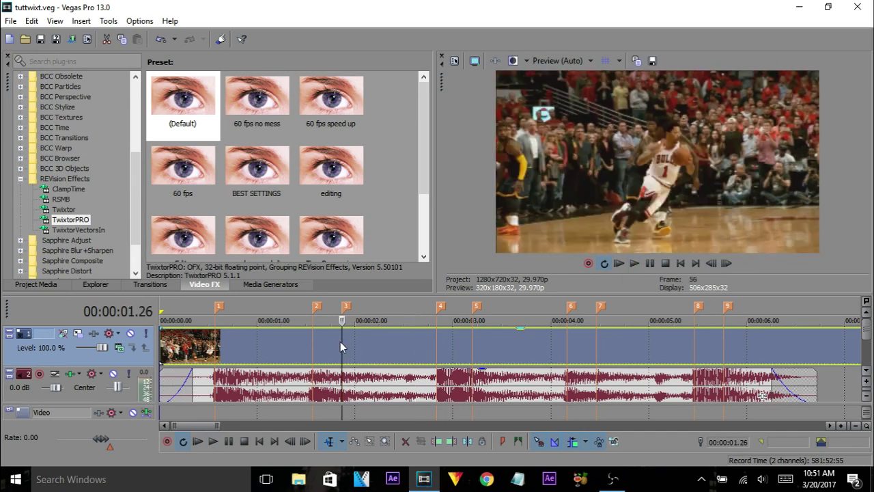
pyautogui.click(323, 341)
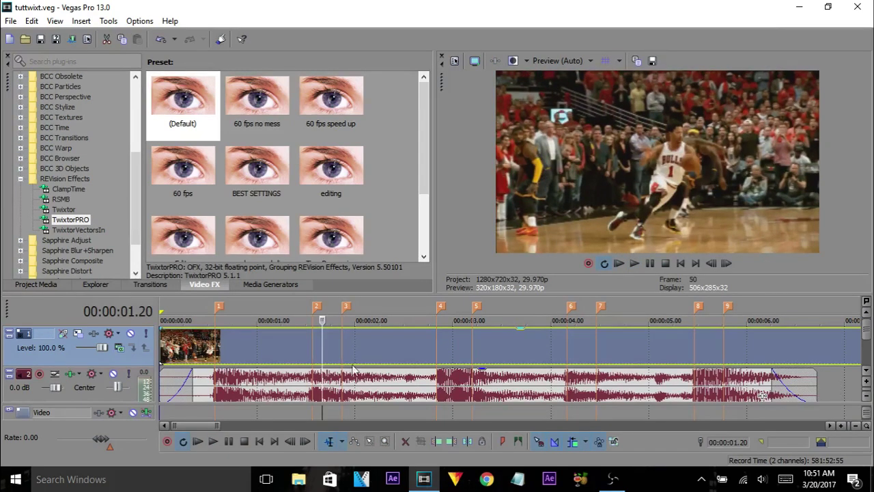
pyautogui.press('space')
pyautogui.press('space')
pyautogui.click(453, 349)
pyautogui.press('space')
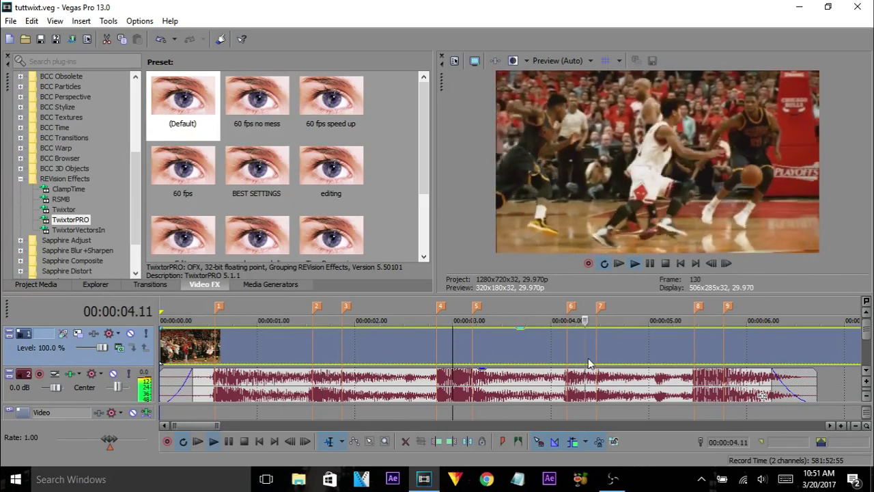
pyautogui.press('space')
pyautogui.click(684, 344)
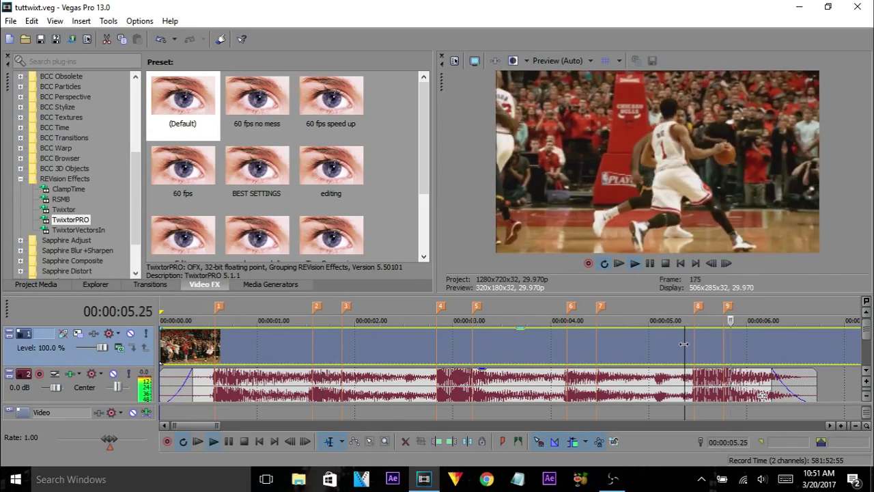
pyautogui.press('space')
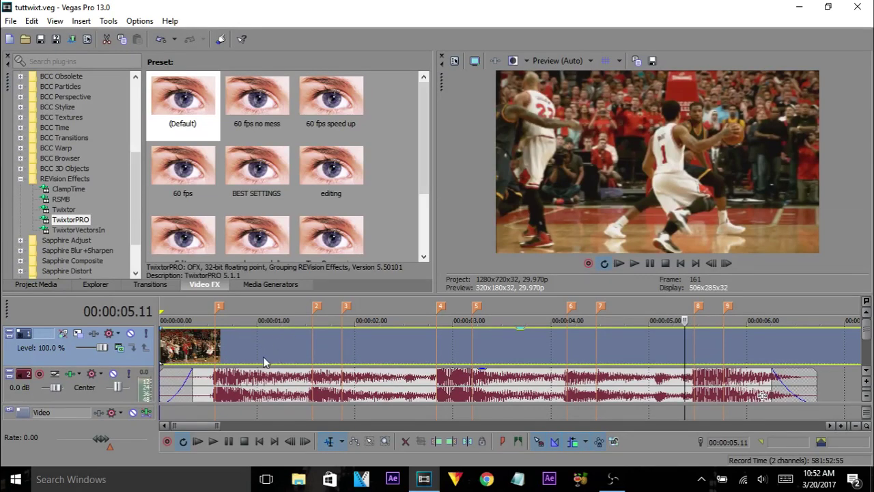
# Time-stretch the video clip about 22 seconds shorter so that it ends just past the music.
pyautogui.moveTo(217, 426); pyautogui.dragTo(356, 404)
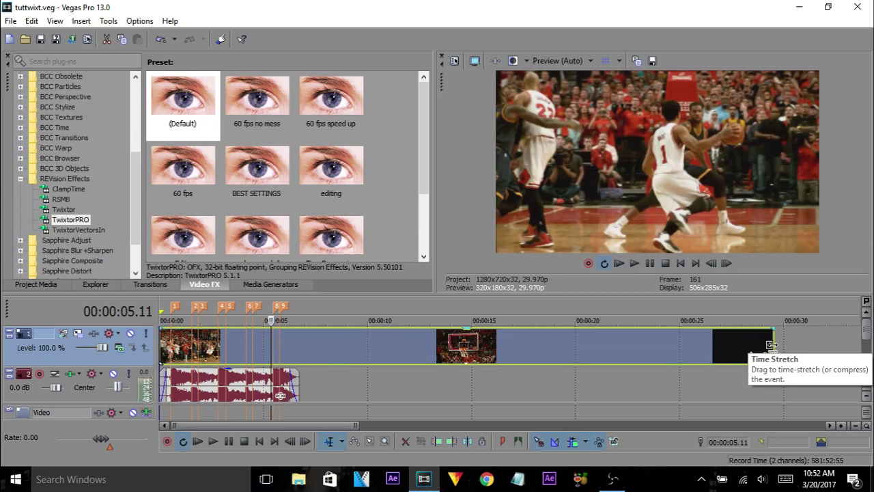
pyautogui.moveTo(771, 344); pyautogui.dragTo(292, 334)
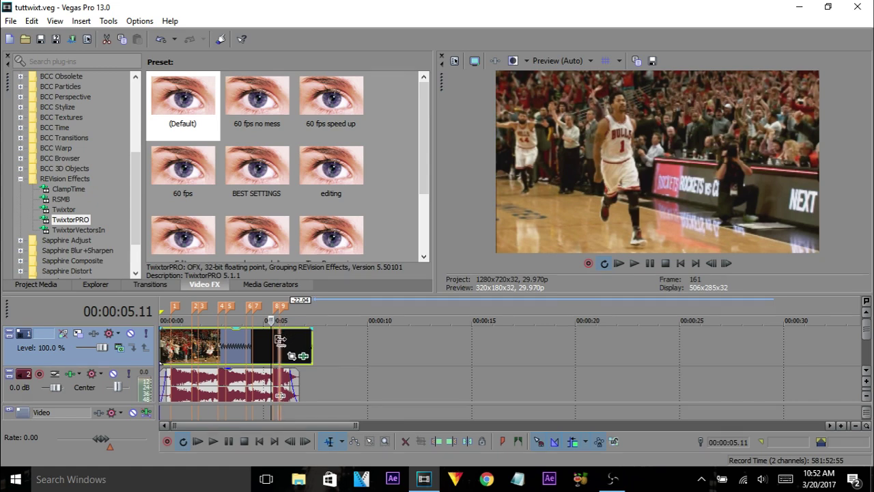
pyautogui.moveTo(280, 339); pyautogui.dragTo(279, 340)
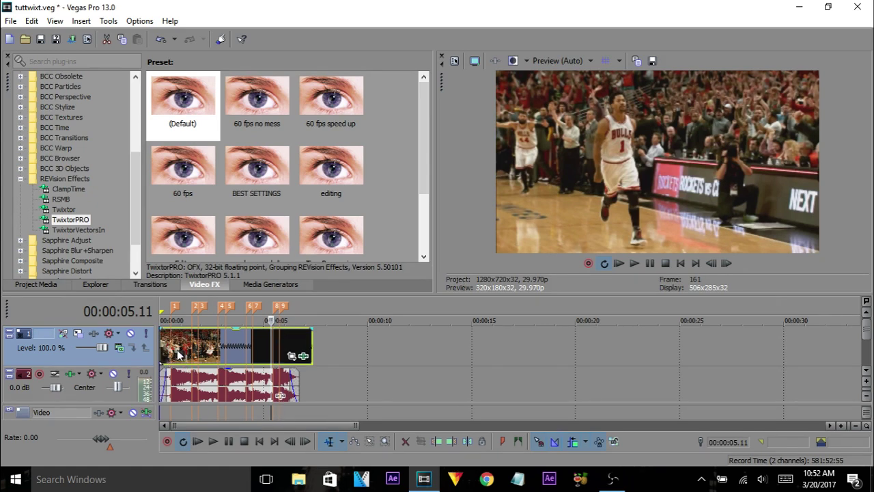
# Set the time selection over the music from 00:00:00.00 to 00:00:06.21 and preview the compressed clip.
pyautogui.doubleClick(186, 386)
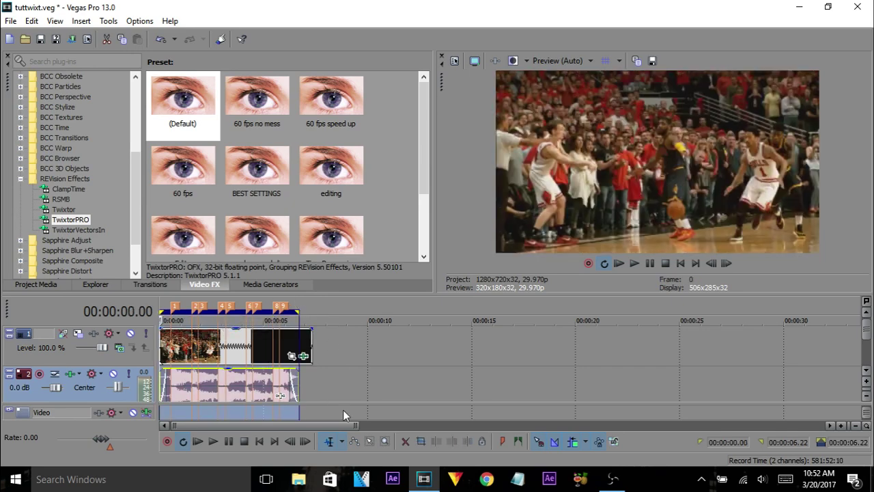
pyautogui.moveTo(355, 424); pyautogui.dragTo(219, 415)
pyautogui.scroll(2, 219, 415)
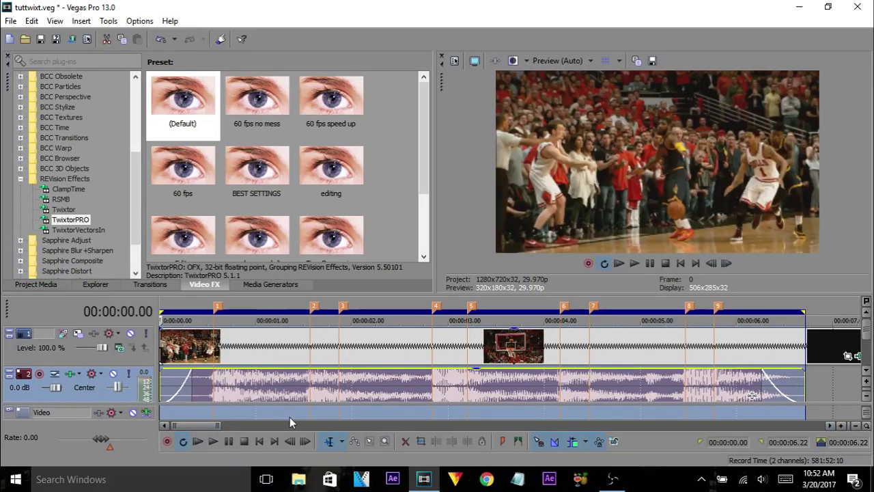
pyautogui.press('space')
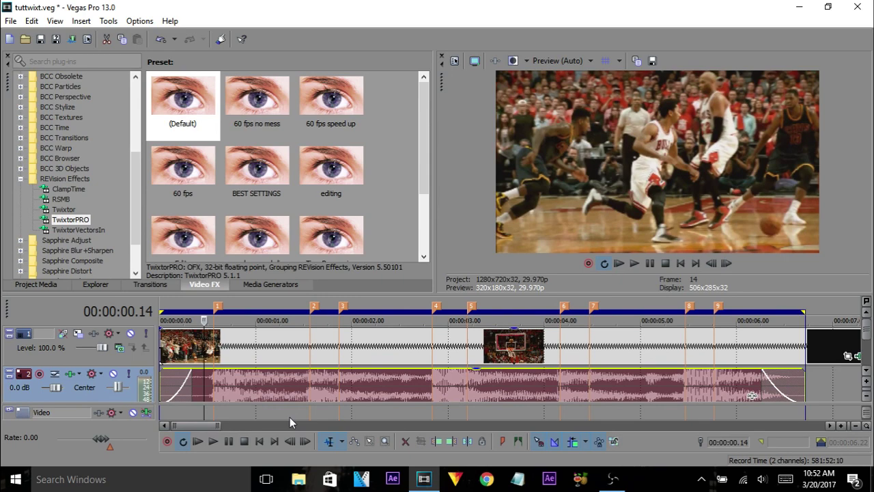
pyautogui.doubleClick(289, 416)
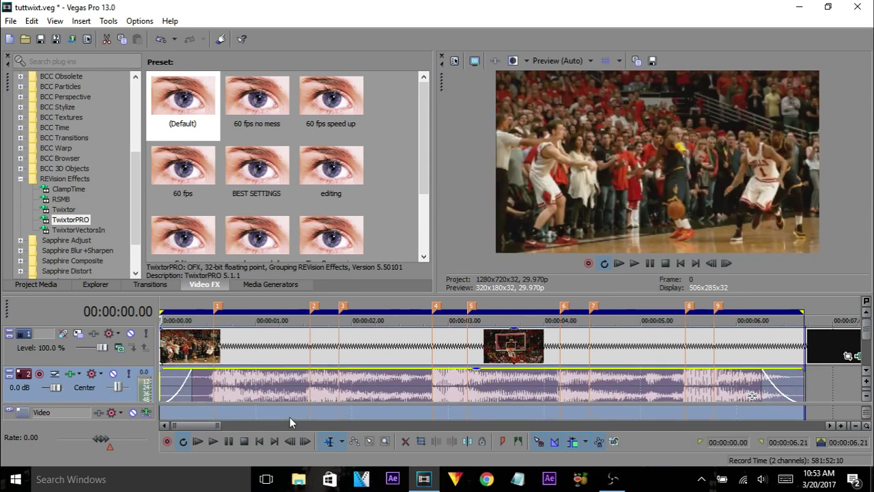
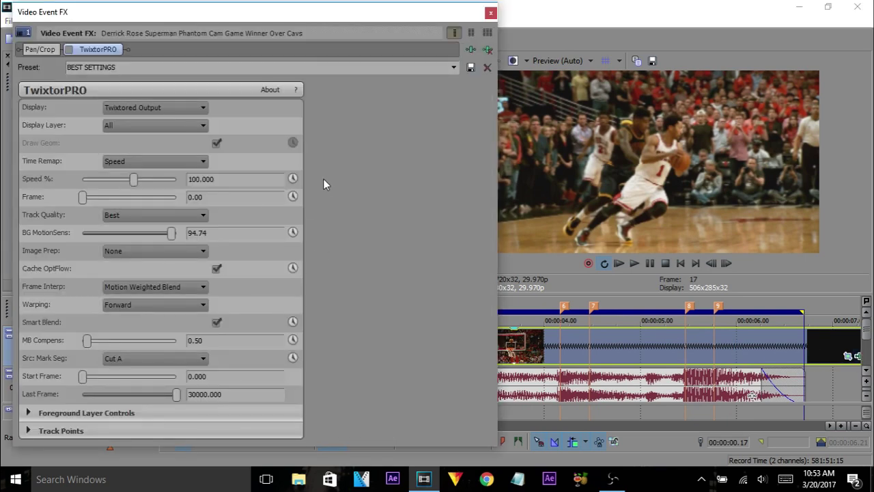
# Enable TwixtorPRO on the clip, turn on keyframing for its Speed %, and move the effect window clear of the timeline.
pyautogui.click(293, 179)
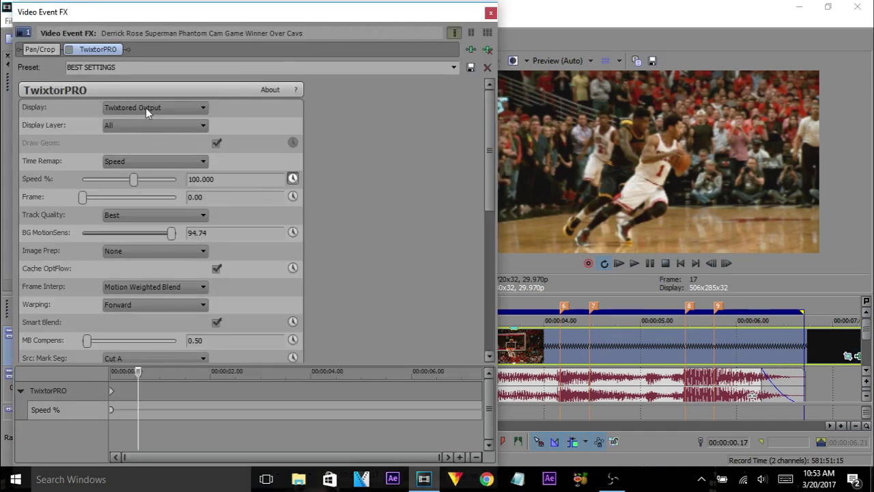
pyautogui.click(69, 49)
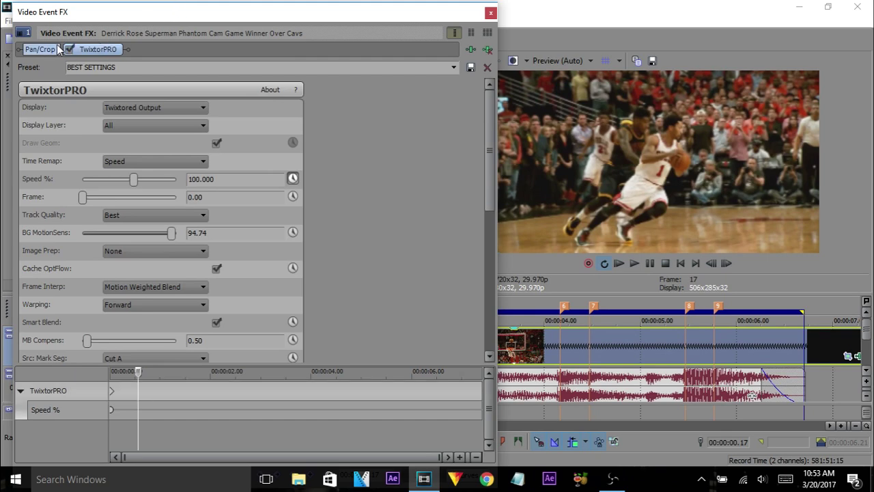
pyautogui.moveTo(155, 18)
pyautogui.mouseDown()
pyautogui.moveTo(158, 191)
pyautogui.moveTo(134, 25)
pyautogui.moveTo(148, 13)
pyautogui.mouseUp()
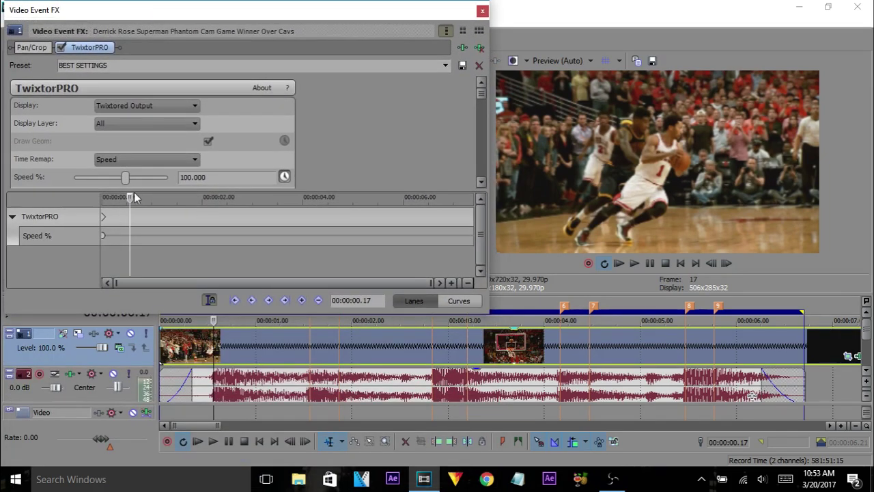
# Set the TwixtorPRO speed to 300% at the start of the clip, 00:00:00.00.
pyautogui.click(164, 349)
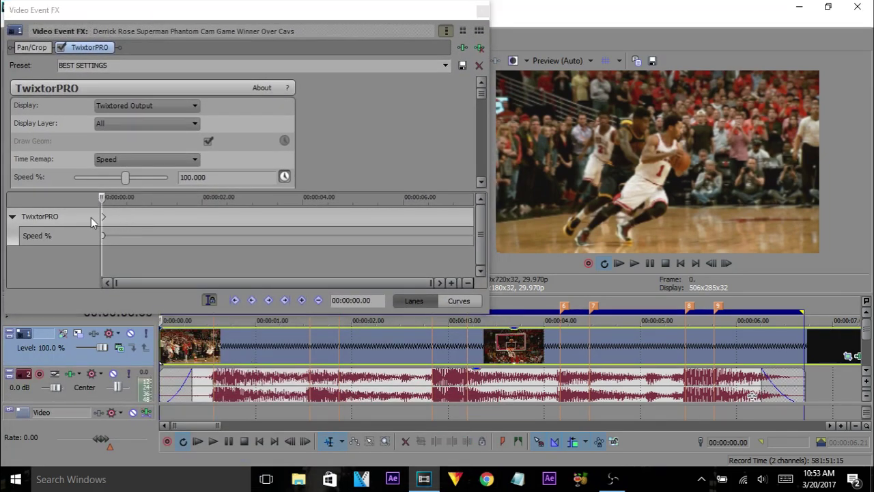
pyautogui.click(155, 181)
pyautogui.write('30')
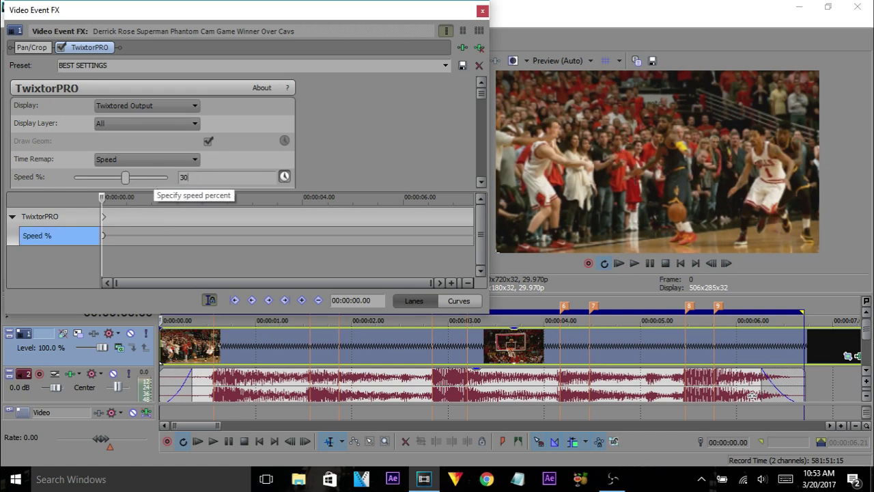
pyautogui.write('0')
pyautogui.press('Return')
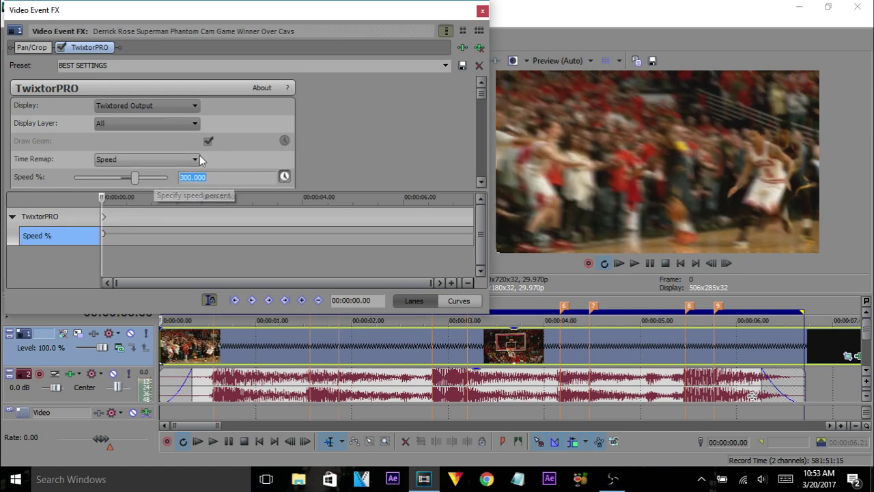
# Add 300% speed keyframes at all nine beat markers, from 00:00:00.17 onward, and at the clip's end, 00:00:07.11.
pyautogui.click(215, 351)
pyautogui.click(302, 301)
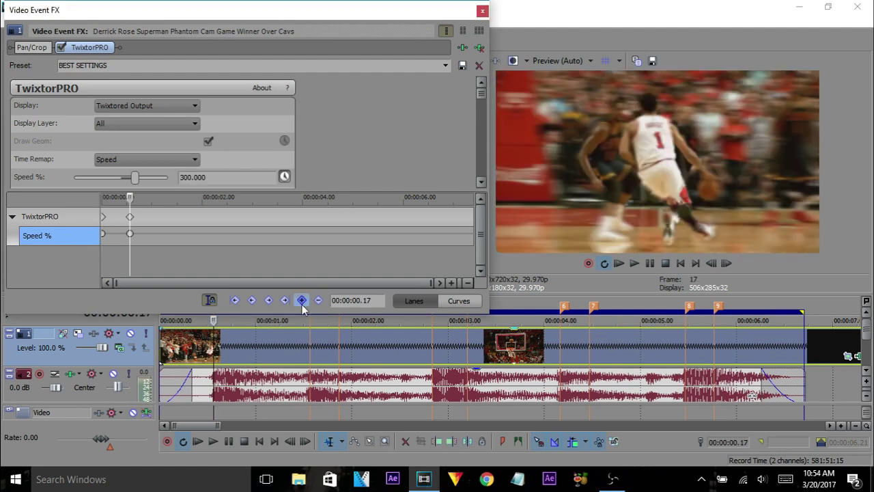
pyautogui.click(309, 342)
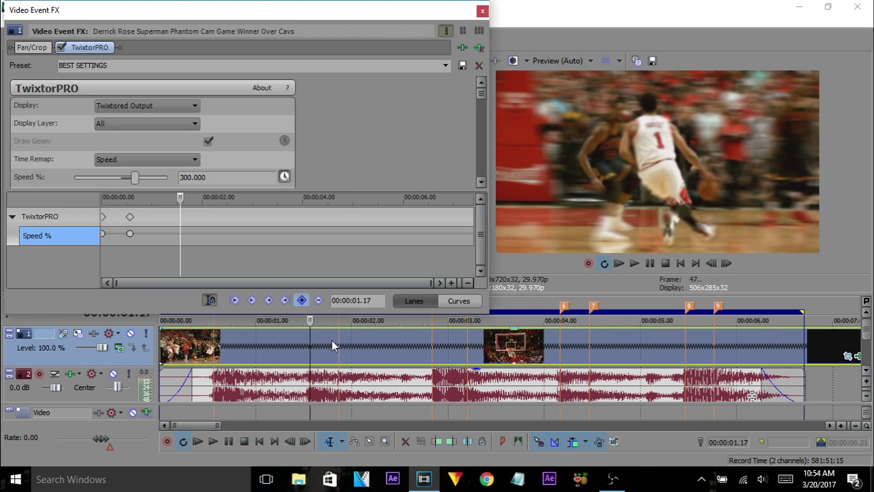
pyautogui.click(430, 347)
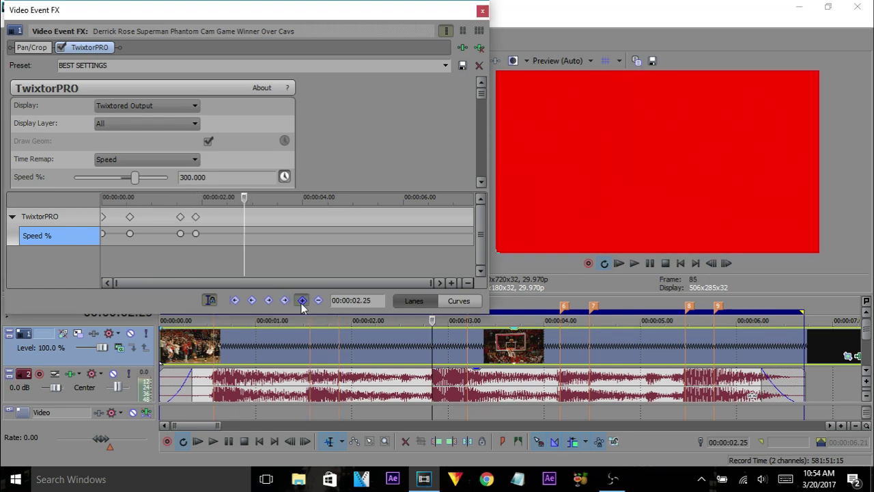
pyautogui.click(467, 349)
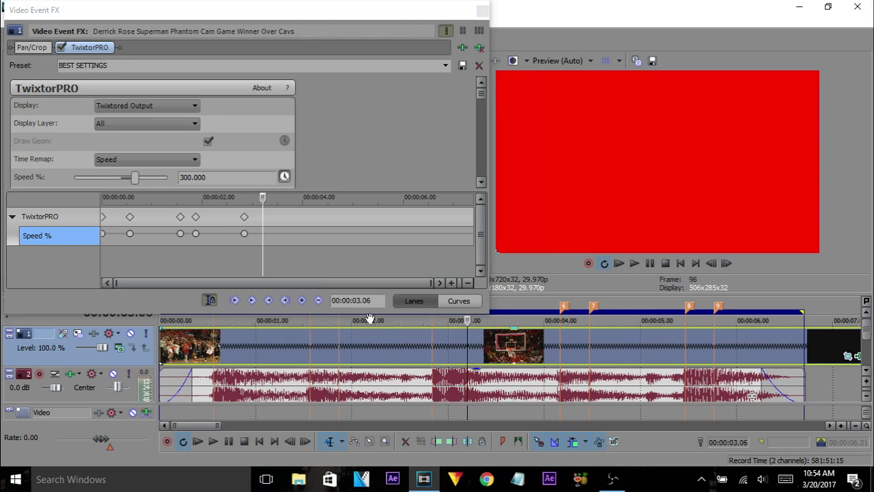
pyautogui.click(302, 300)
pyautogui.click(560, 348)
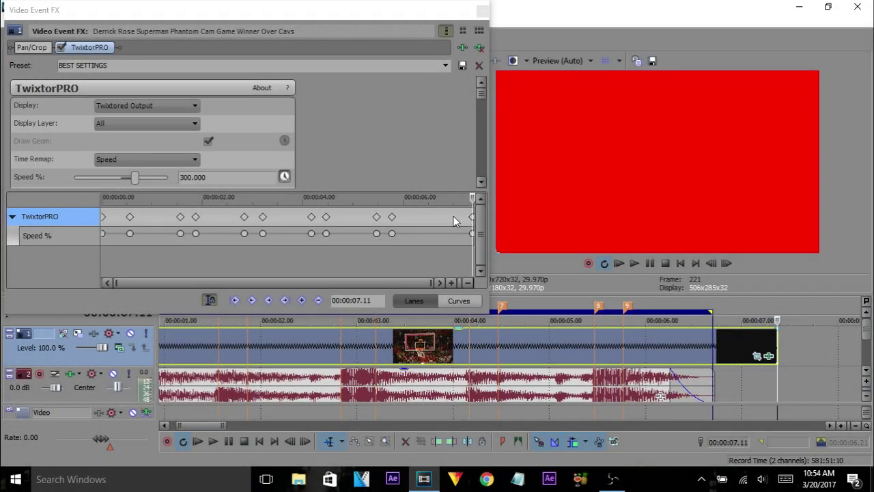
pyautogui.click(597, 305)
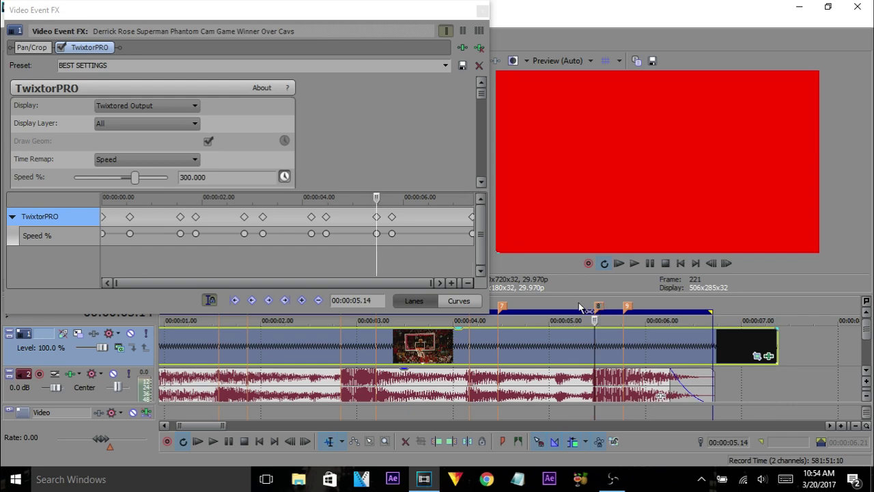
# Select all Speed % keyframes from the first to the last and set their interpolation to Fast Fade.
pyautogui.click(102, 233)
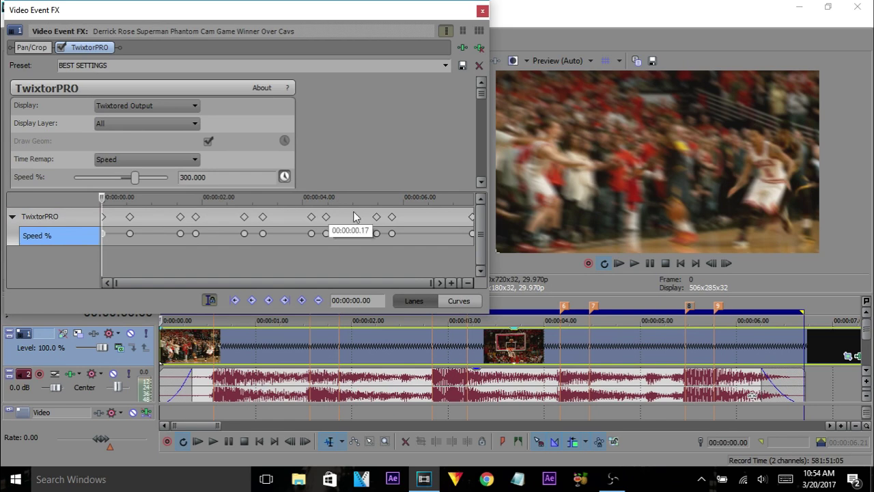
pyautogui.moveTo(473, 236)
pyautogui.mouseDown()
pyautogui.moveTo(246, 225)
pyautogui.moveTo(321, 239)
pyautogui.moveTo(473, 239)
pyautogui.mouseUp()
pyautogui.rightClick(473, 236)
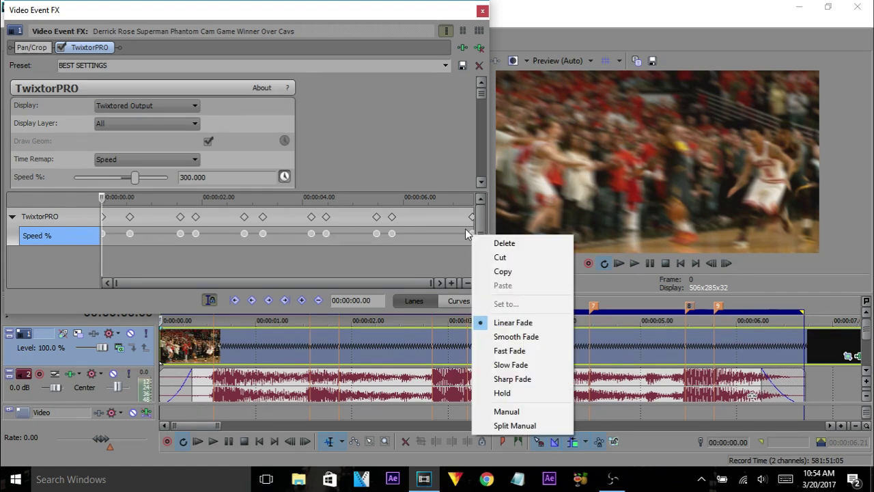
pyautogui.click(508, 350)
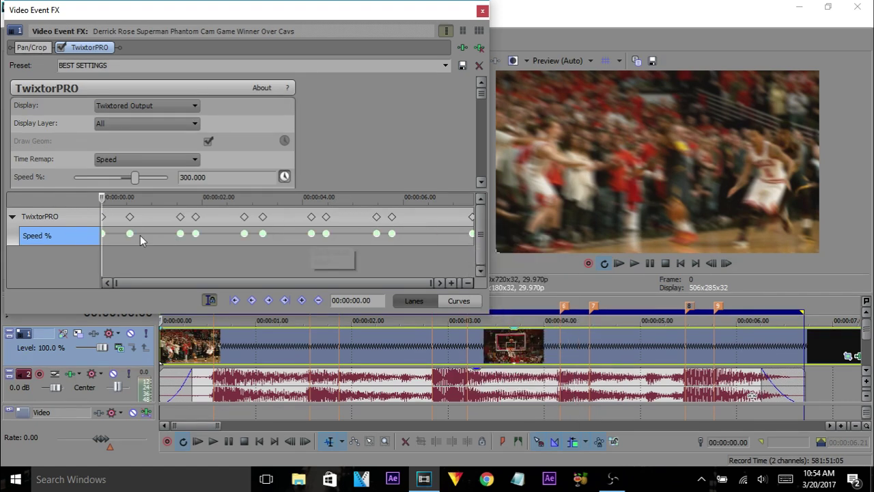
# Add a 10% speed keyframe at 00:00:00.10, between the clip start and marker 1.
pyautogui.click(116, 219)
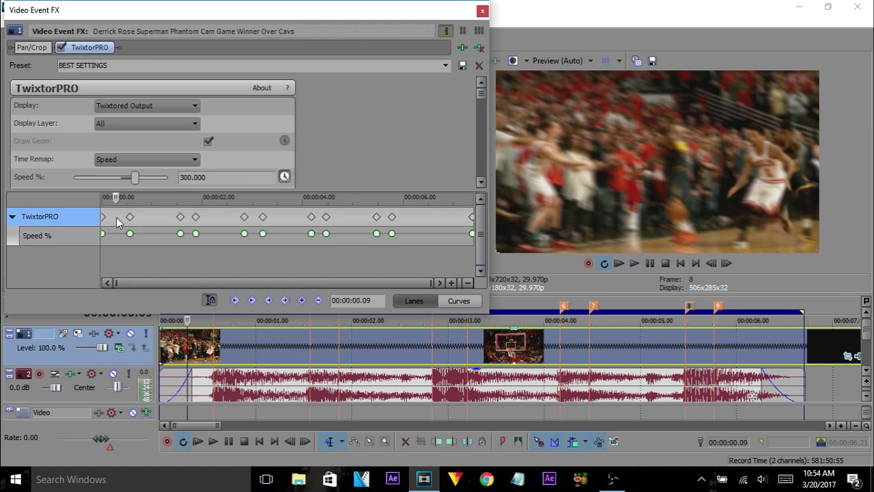
pyautogui.press('Right')
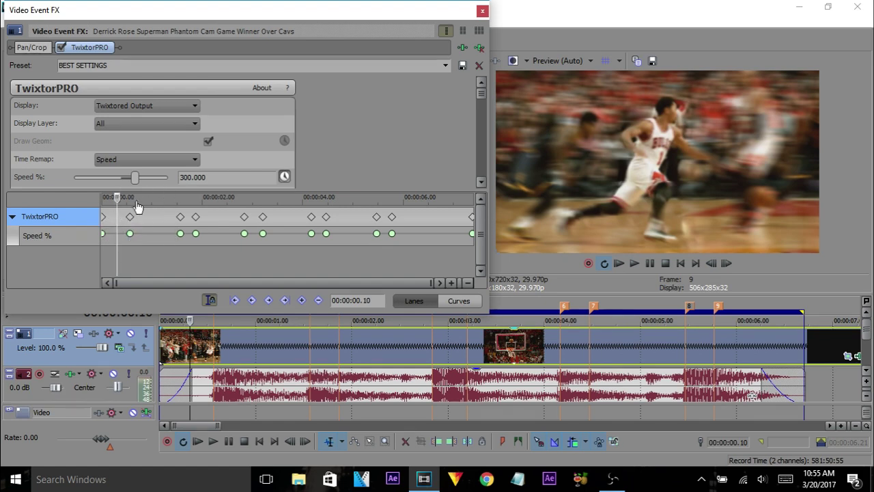
pyautogui.click(178, 177)
pyautogui.write('10')
pyautogui.press('Return')
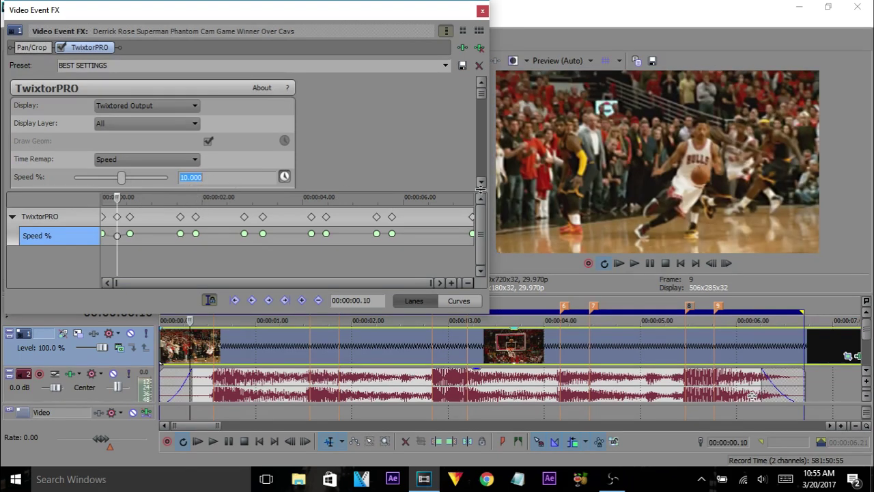
# Set the interpolation of the 10% speed keyframe to Slow Fade.
pyautogui.moveTo(119, 240)
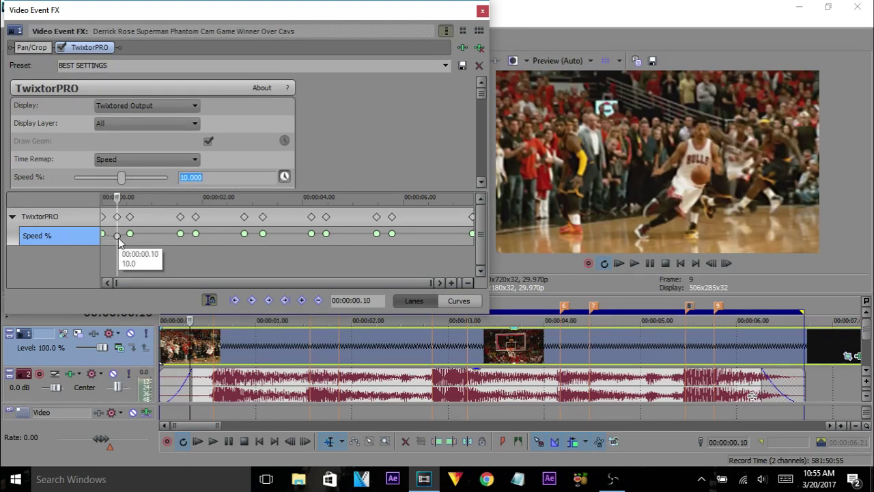
pyautogui.rightClick(118, 236)
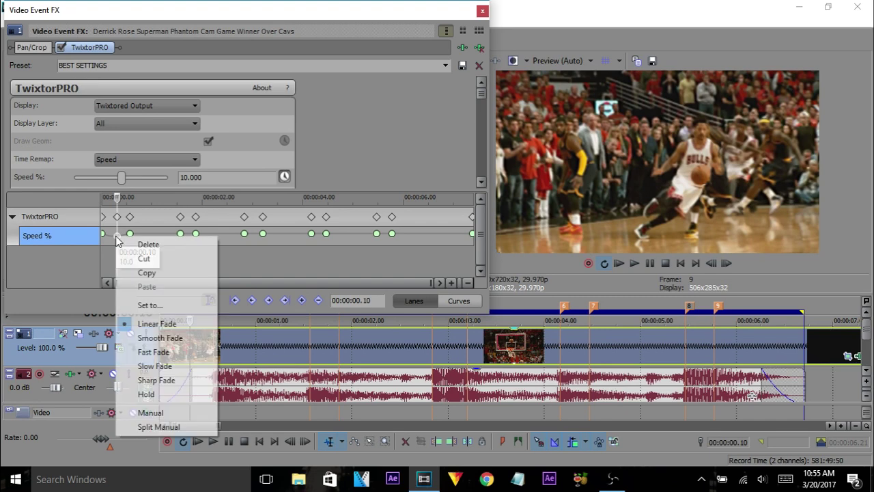
pyautogui.click(150, 367)
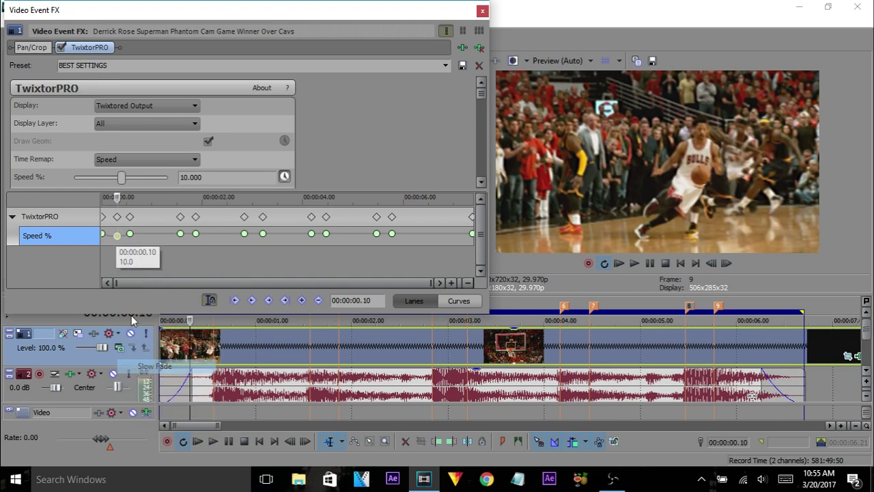
pyautogui.click(116, 235)
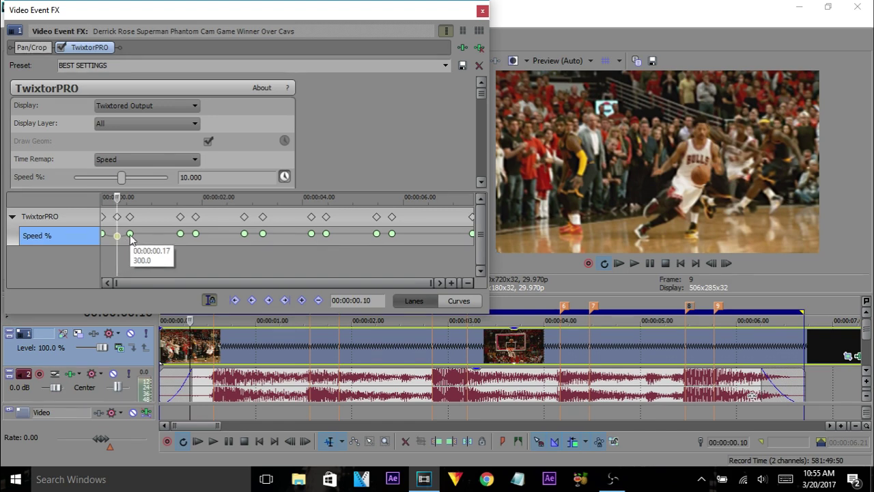
# Move the 10% speed keyframe one frame earlier to 00:00:00.09.
pyautogui.moveTo(430, 282); pyautogui.dragTo(158, 282)
pyautogui.click(208, 217)
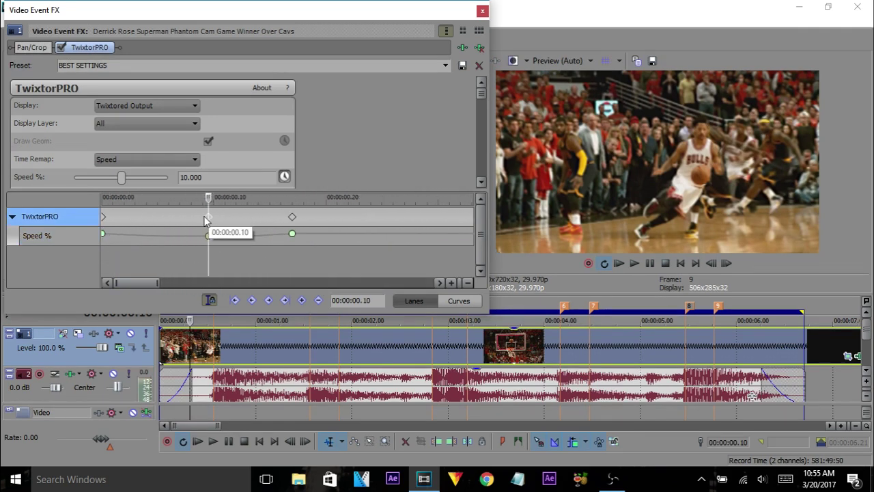
pyautogui.doubleClick(200, 217)
pyautogui.moveTo(158, 282); pyautogui.dragTo(441, 282)
# Copy the 10% Slow Fade keyframe and paste it at 00:00:01.03, between markers 1 and 2.
pyautogui.moveTo(167, 225)
pyautogui.mouseDown()
pyautogui.moveTo(185, 225)
pyautogui.moveTo(162, 221)
pyautogui.mouseUp()
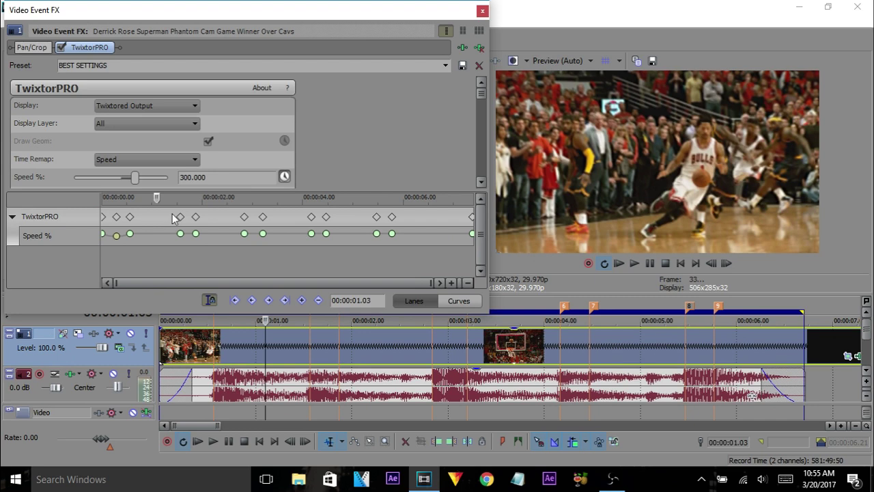
pyautogui.click(116, 235)
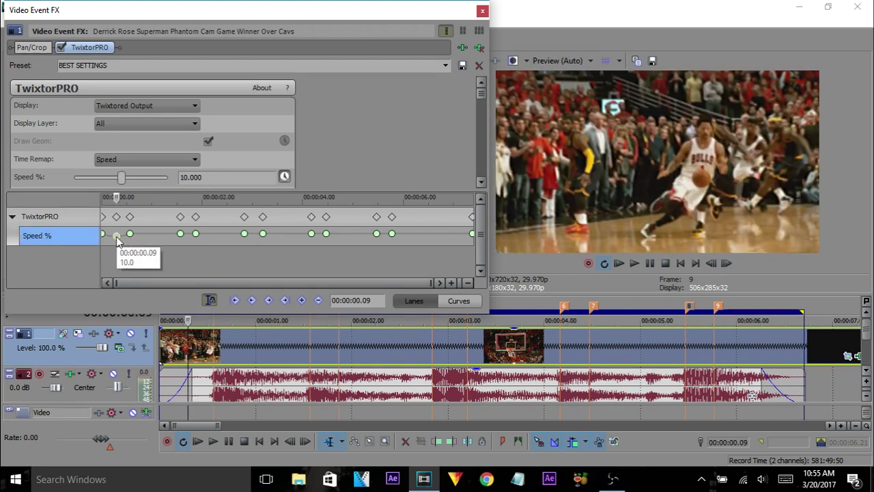
pyautogui.rightClick(116, 236)
pyautogui.click(136, 275)
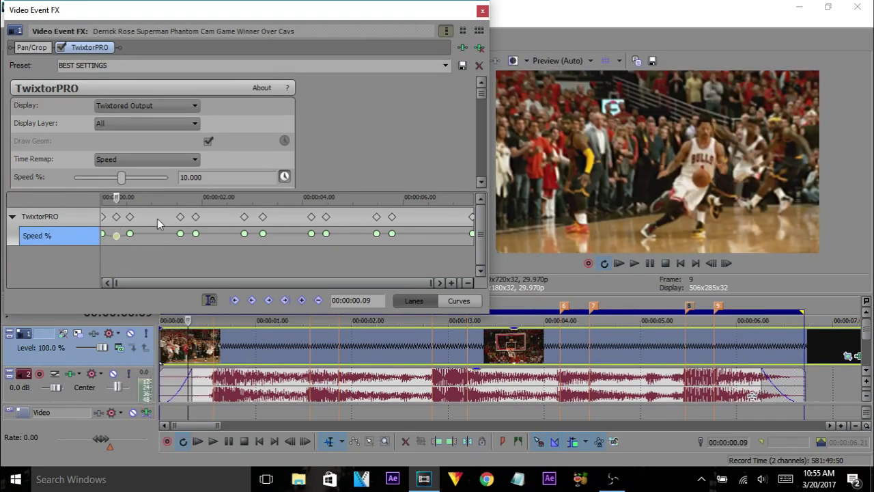
pyautogui.click(157, 218)
pyautogui.hotkey('ctrl', 'v')
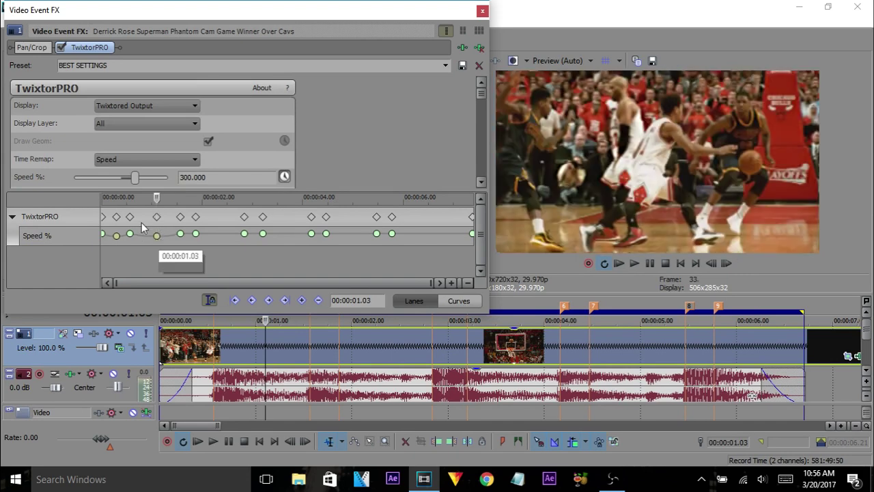
# Paste the 10% keyframe at 00:00:01.22, midway between markers 3 and 4, and at 00:00:03.02 between markers 4 and 5.
pyautogui.click(190, 220)
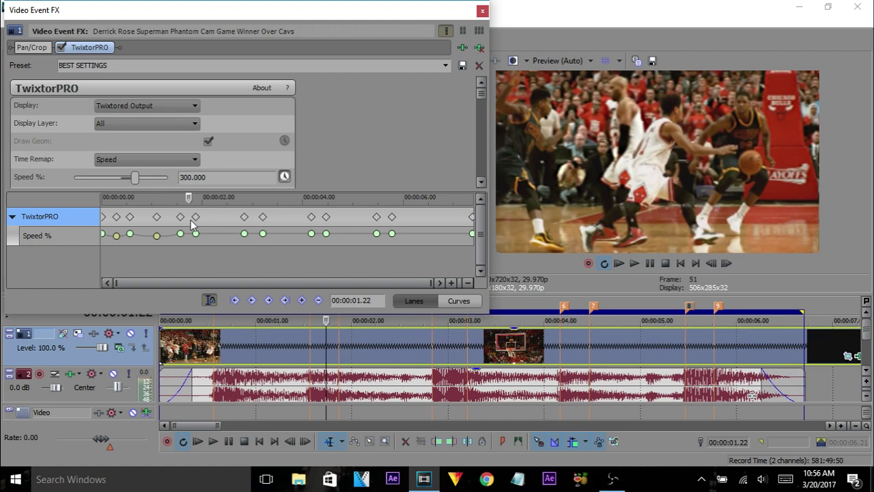
pyautogui.hotkey('ctrl', 'v')
pyautogui.click(222, 220)
pyautogui.hotkey('ctrl', 'v')
pyautogui.click(253, 221)
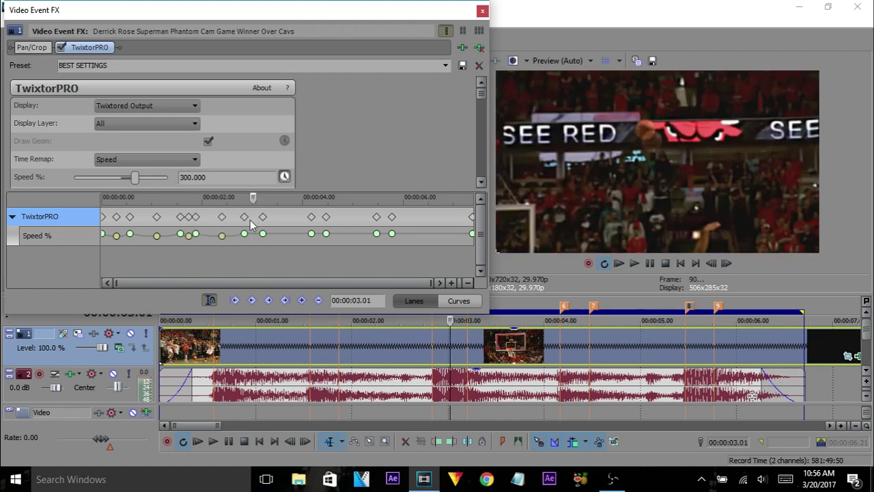
pyautogui.press('Right')
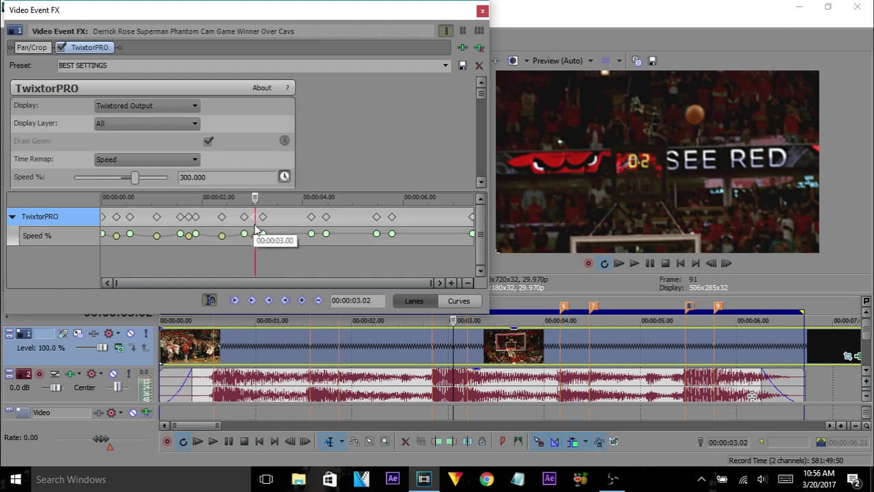
pyautogui.click(256, 234)
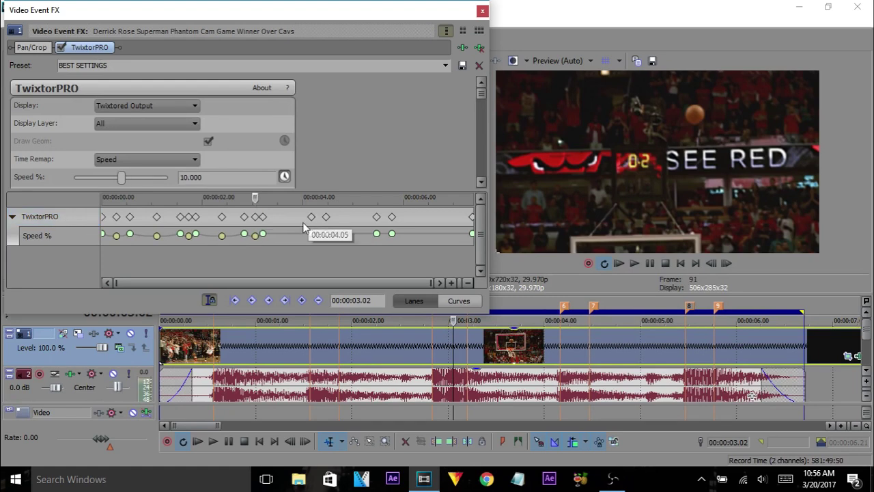
# Paste the 10% keyframe into each remaining gap after marker 5 and set the clip-end keyframe at 00:00:07.11 to 50% speed.
pyautogui.click(287, 220)
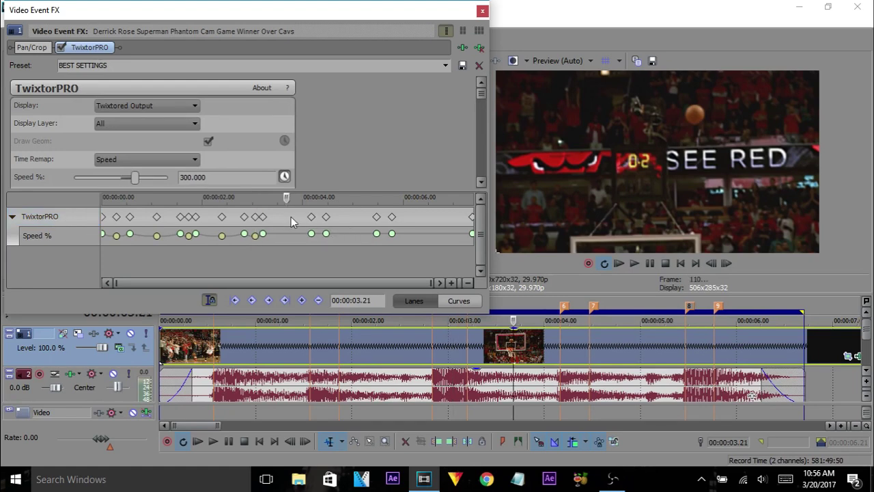
pyautogui.doubleClick(290, 217)
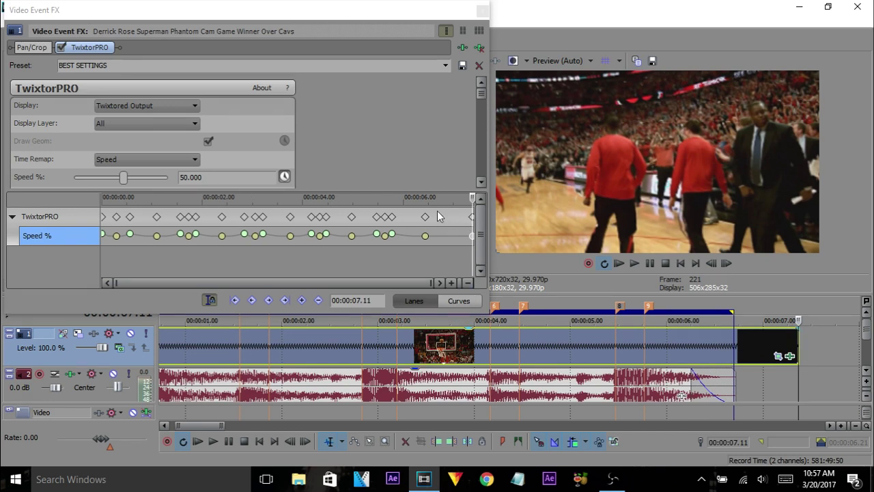
pyautogui.click(461, 217)
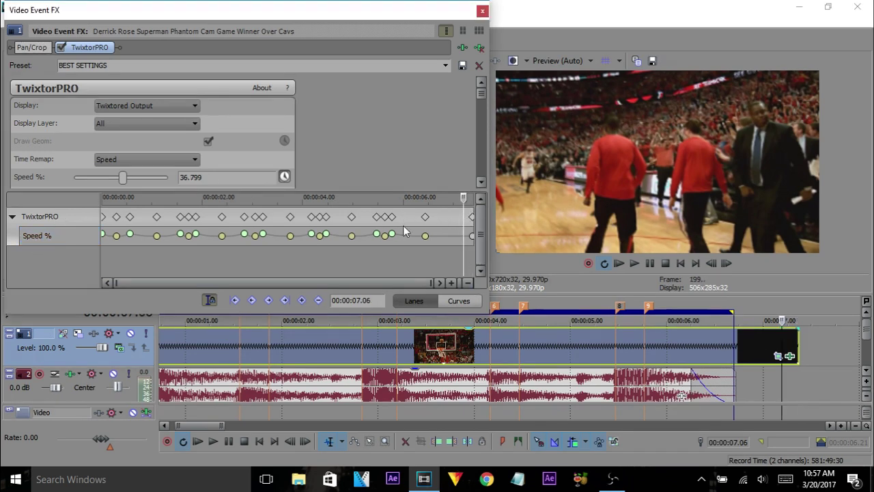
pyautogui.click(472, 217)
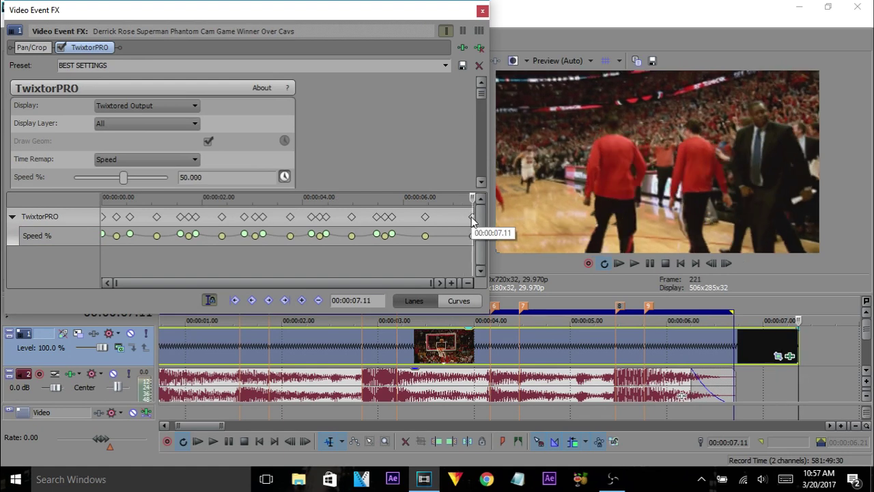
# Set the TwixtorPRO speed of the clip-end keyframe at 00:00:07.11 to 300%.
pyautogui.click(179, 177)
pyautogui.write('300')
pyautogui.press('Return')
# Step frame by frame through the clip's end from about 00:00:07.00 and check where the footage runs out.
pyautogui.moveTo(454, 218)
pyautogui.mouseDown()
pyautogui.moveTo(442, 223)
pyautogui.moveTo(452, 221)
pyautogui.mouseUp()
pyautogui.press('Right')
pyautogui.press('Right')
pyautogui.press('Right')
pyautogui.press('Right')
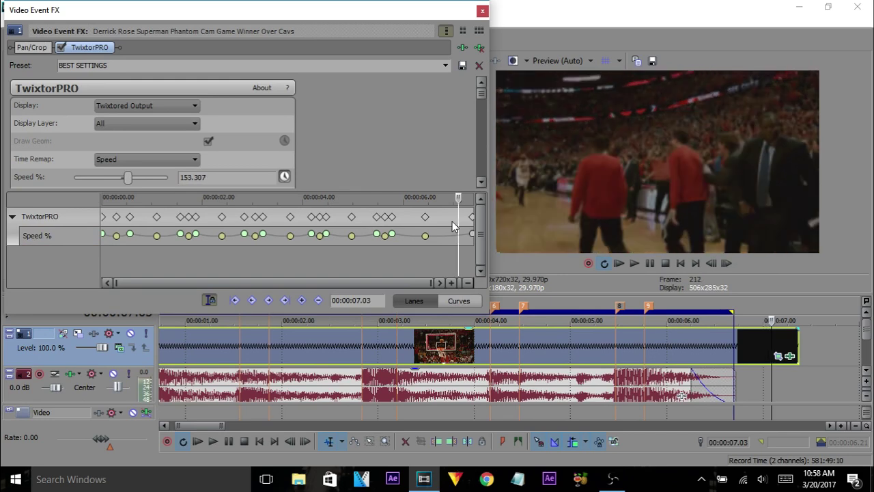
pyautogui.press('Right')
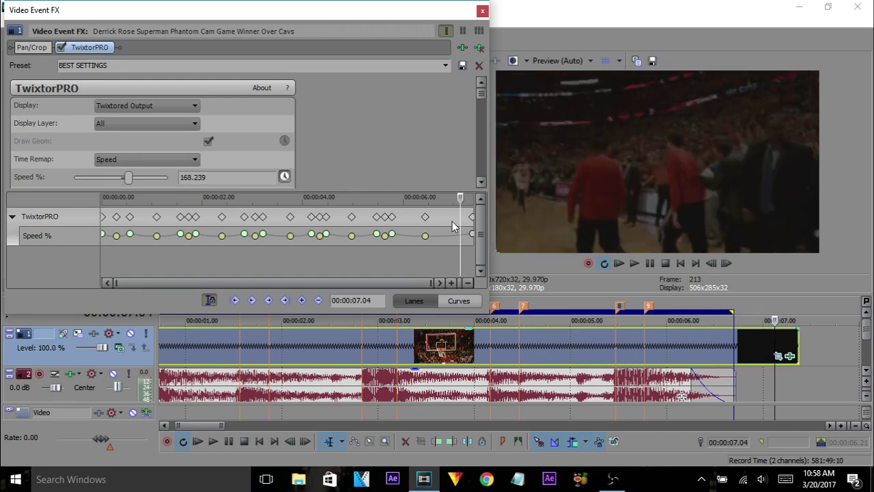
pyautogui.press('Right')
pyautogui.press('Right')
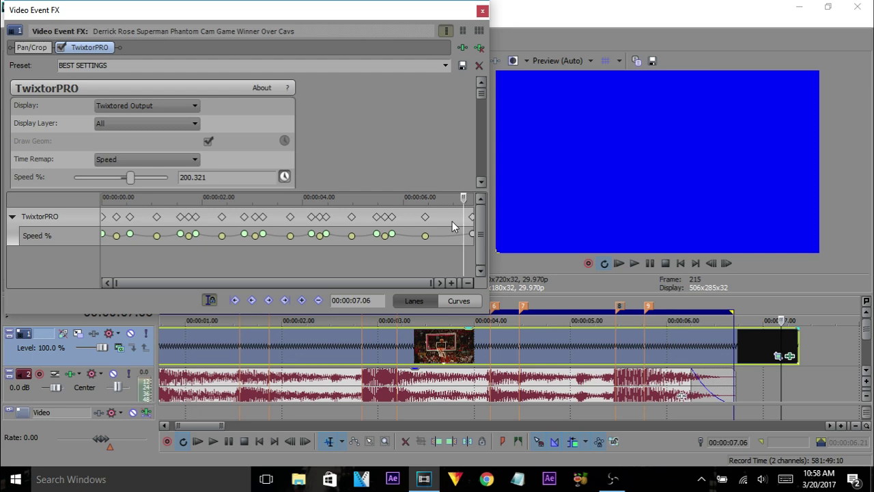
pyautogui.press('Right')
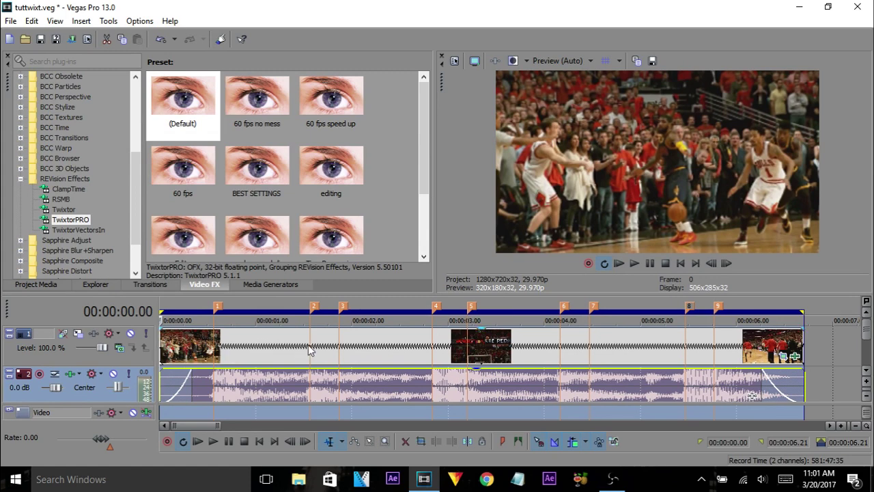
# In the basketball clip's TwixtorPRO effect, set Src: Mark Seg to Cut B with the cursor at 00:00:00.00.
pyautogui.press('space')
pyautogui.click(796, 361)
pyautogui.moveTo(481, 91); pyautogui.dragTo(467, 169)
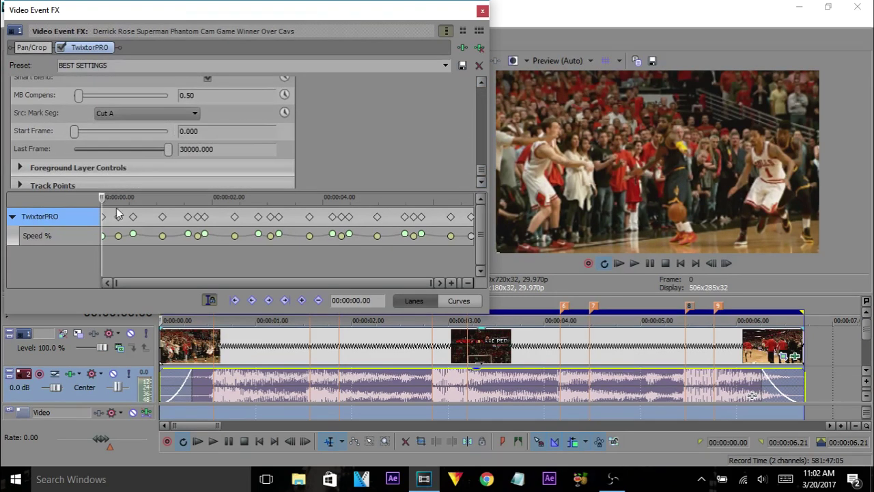
pyautogui.click(171, 114)
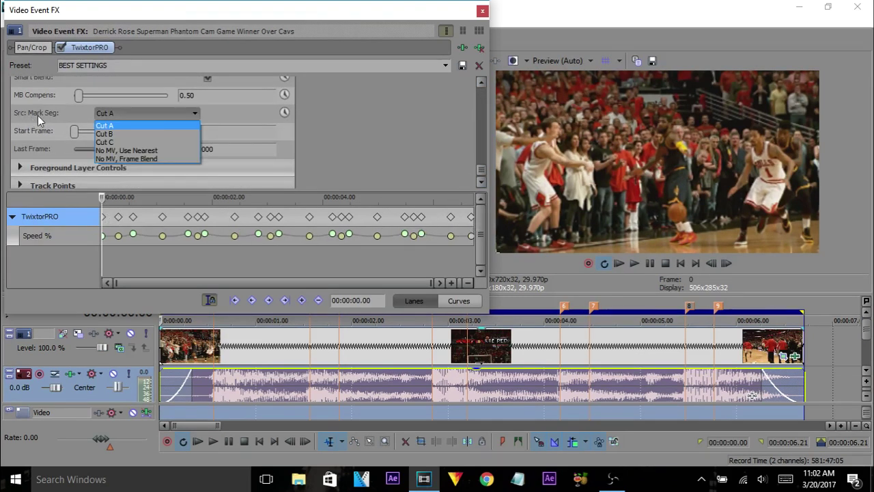
pyautogui.click(106, 124)
pyautogui.click(113, 115)
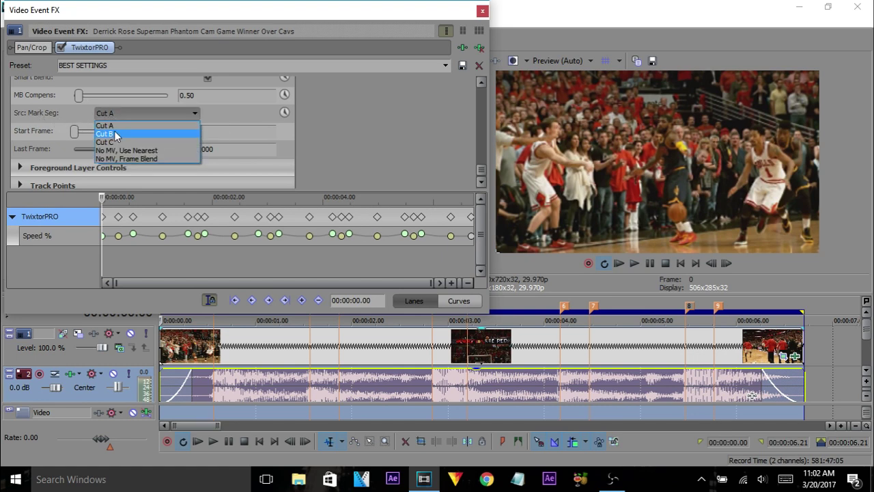
pyautogui.click(109, 135)
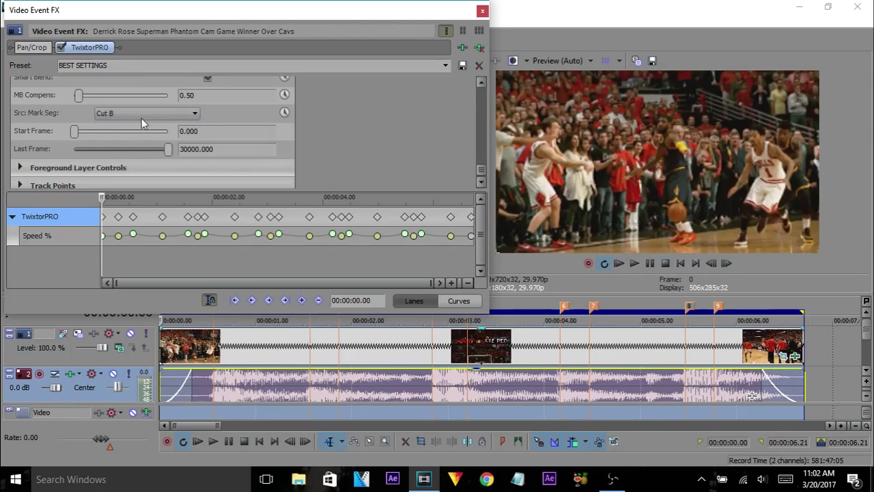
pyautogui.click(482, 12)
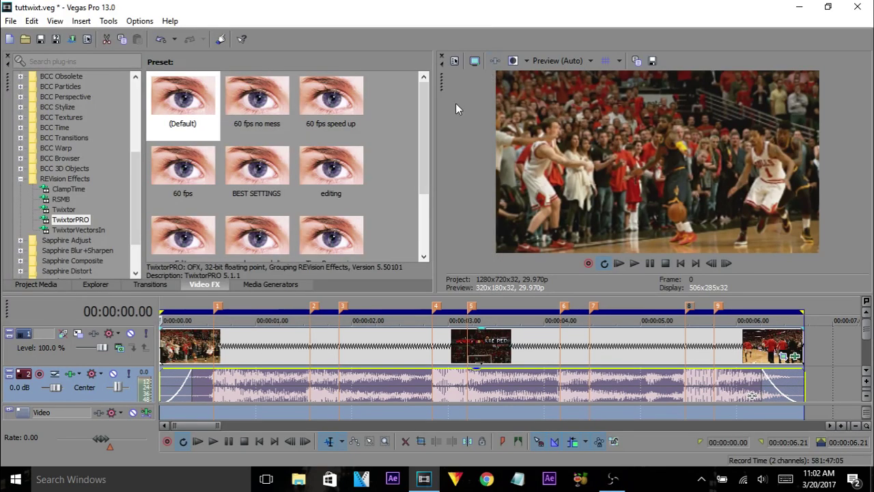
# Check the clip's opening frames, select all events and play the synced edit from the start.
pyautogui.press('Right')
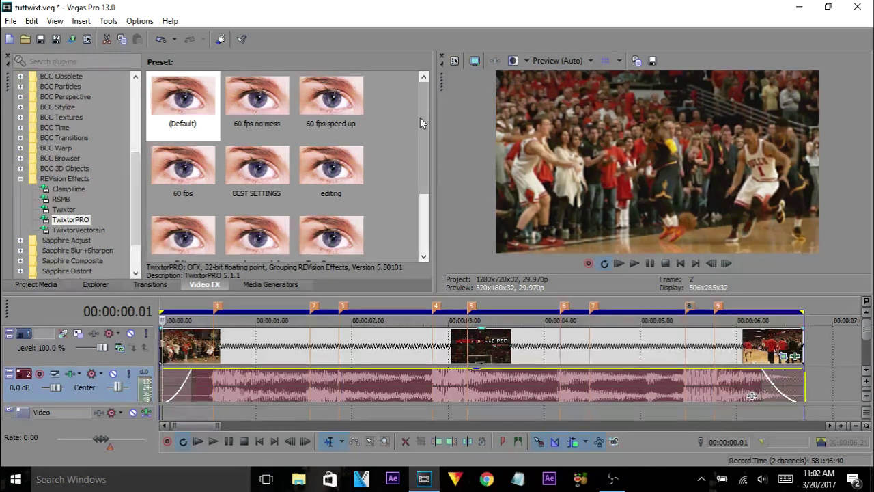
pyautogui.hotkey('ctrl', 'a')
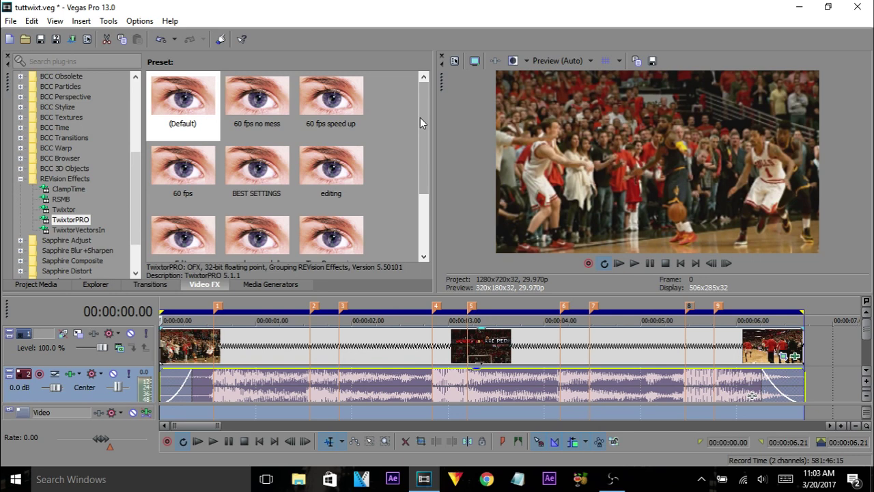
pyautogui.press('space')
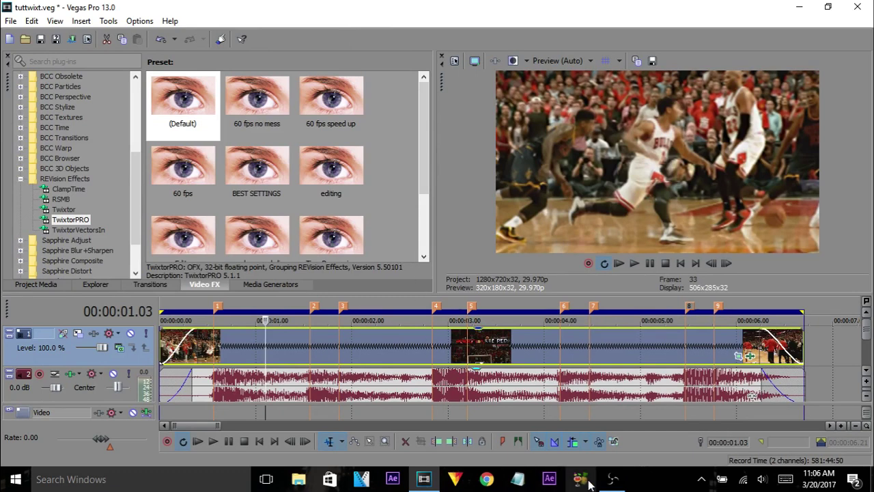
pyautogui.moveTo(608, 483)
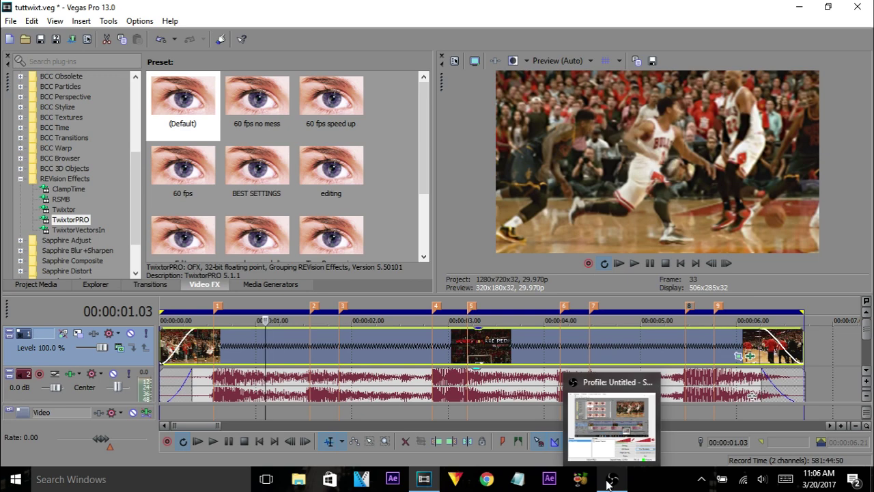
pyautogui.click(608, 483)
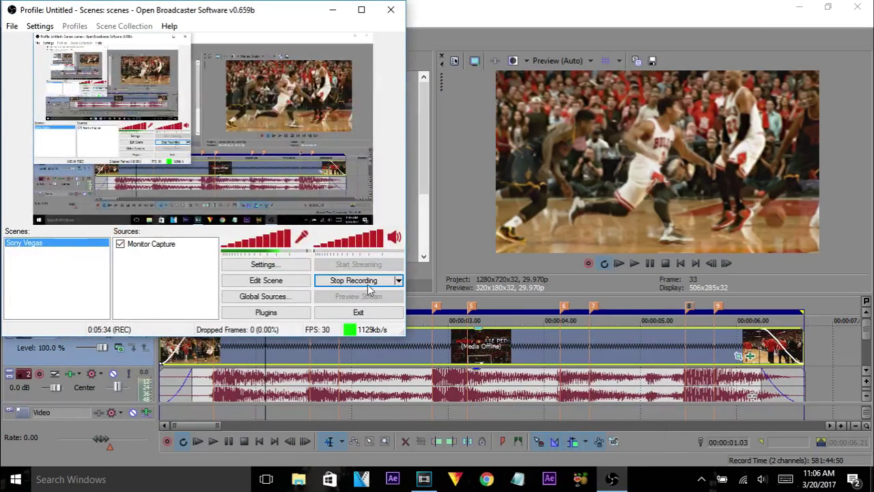